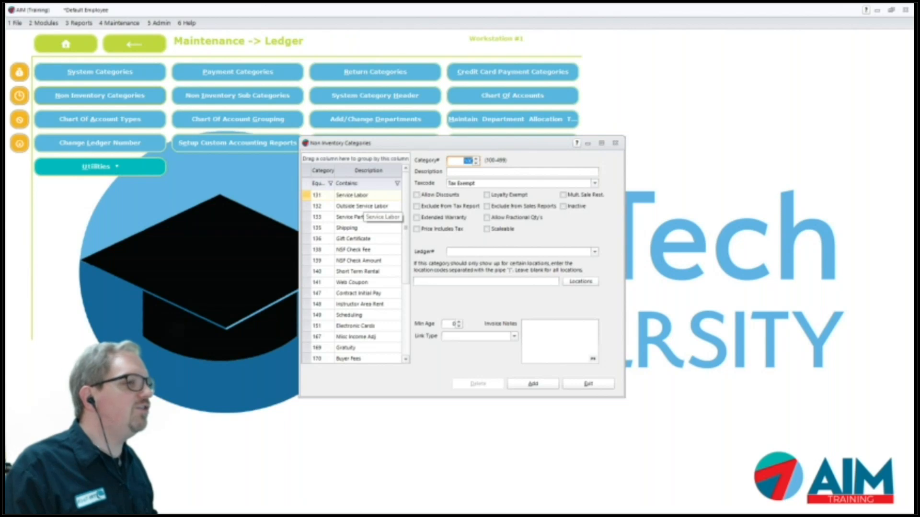
# Review the settings of the existing non-inventory categories from Service Labor through Gift Certificate.
pyautogui.click(363, 195)
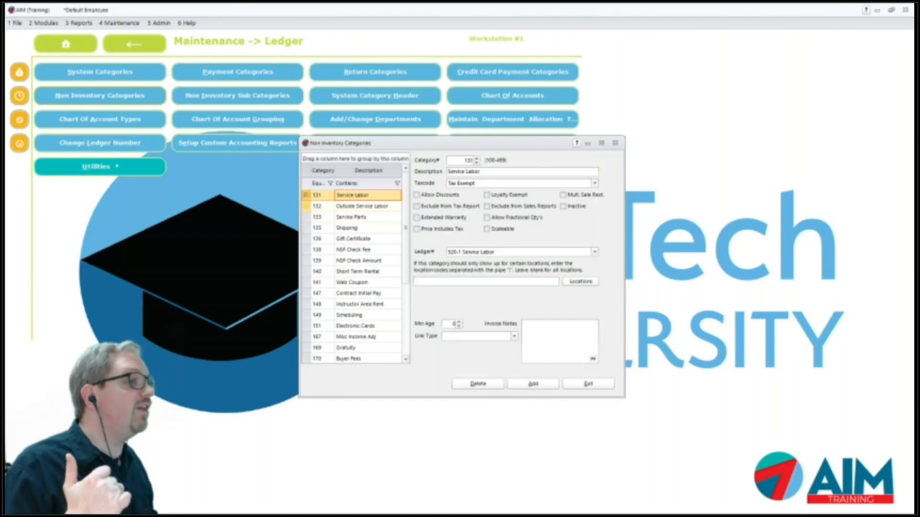
pyautogui.click(360, 206)
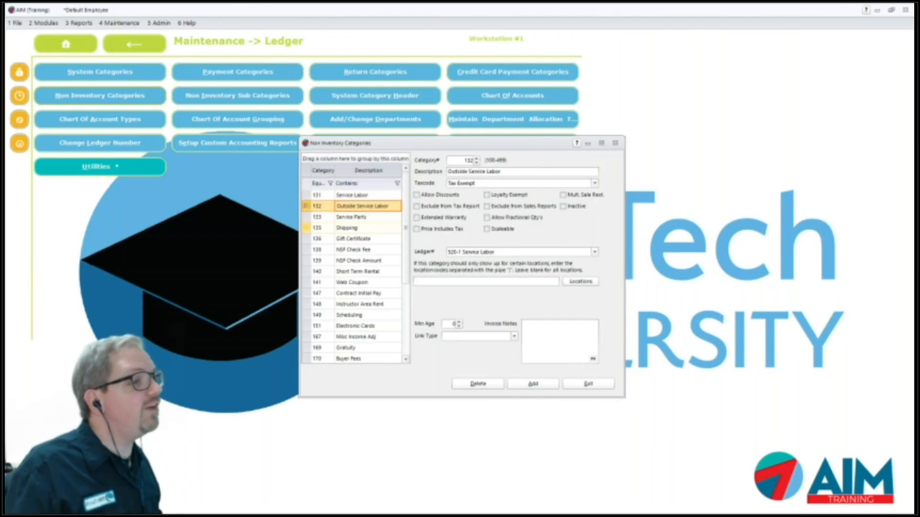
pyautogui.press('Down')
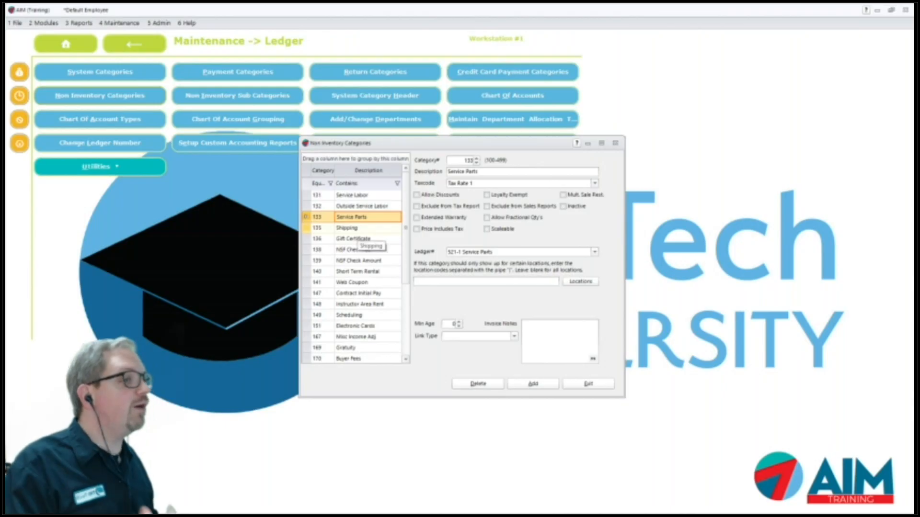
pyautogui.press('Down')
pyautogui.click(369, 239)
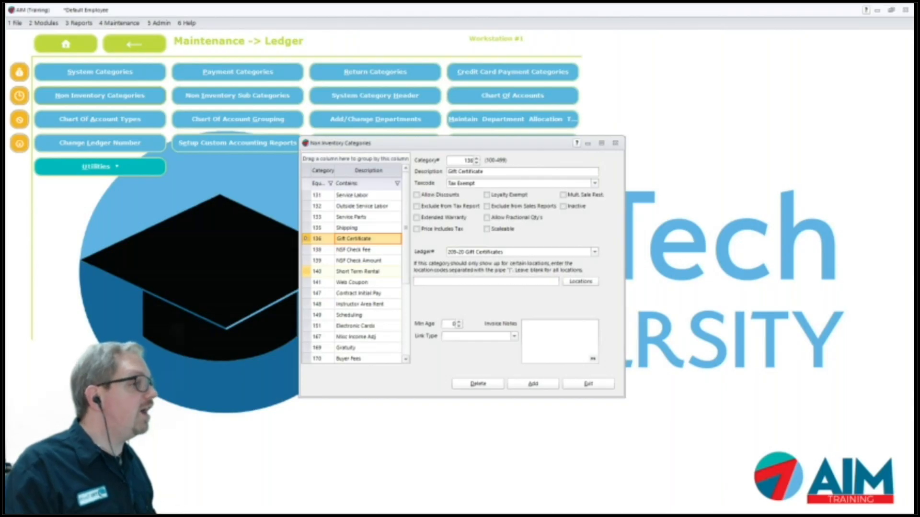
# Inspect the Gift Certificate category's number and description, and look through its available tax codes.
pyautogui.doubleClick(471, 161)
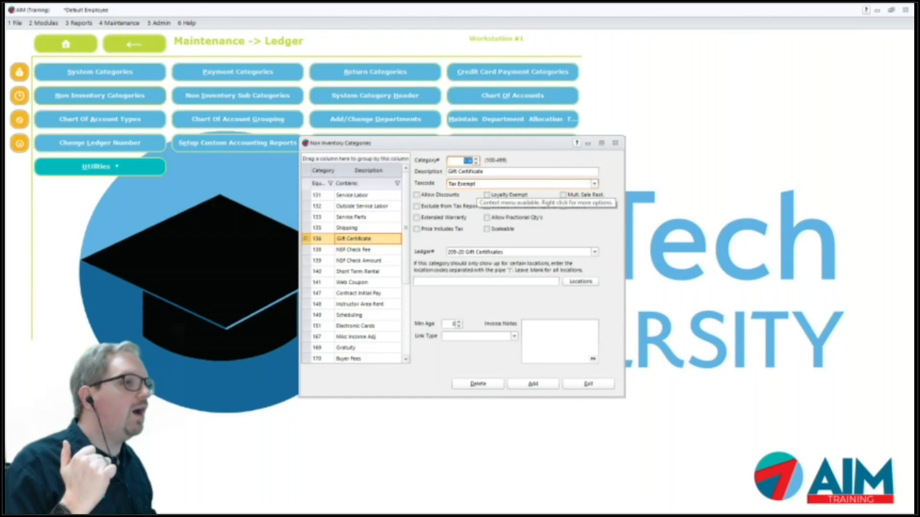
pyautogui.press('Tab')
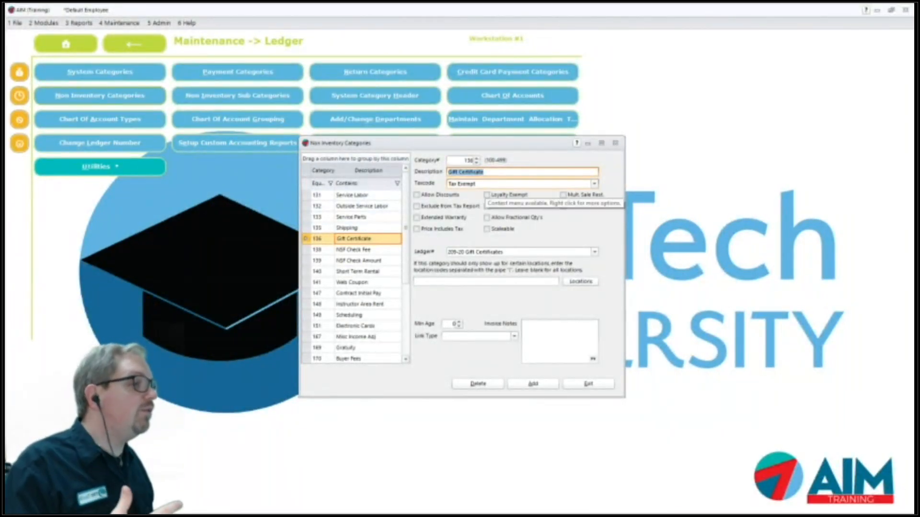
pyautogui.click(486, 184)
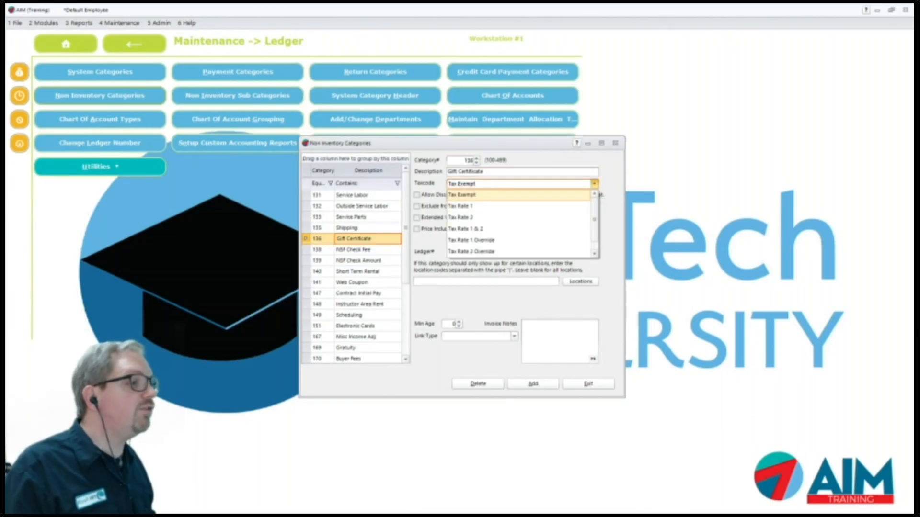
pyautogui.press('Escape')
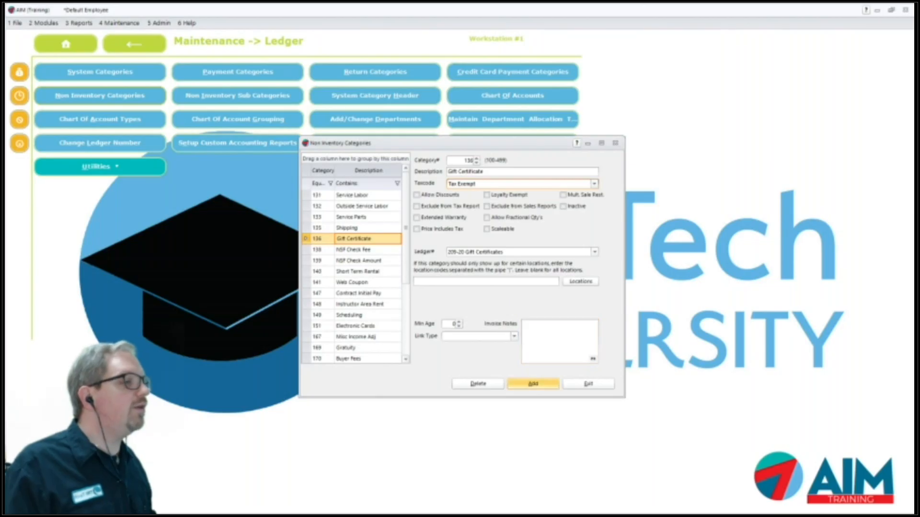
# Start a new non-inventory category, and enlarge and reposition the Non Inventory Categories window.
pyautogui.click(533, 383)
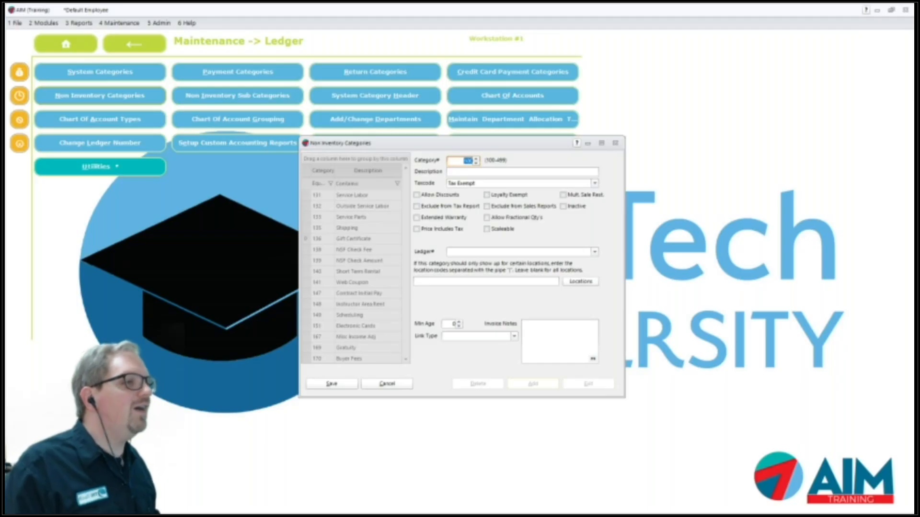
pyautogui.moveTo(474, 144); pyautogui.dragTo(446, 90)
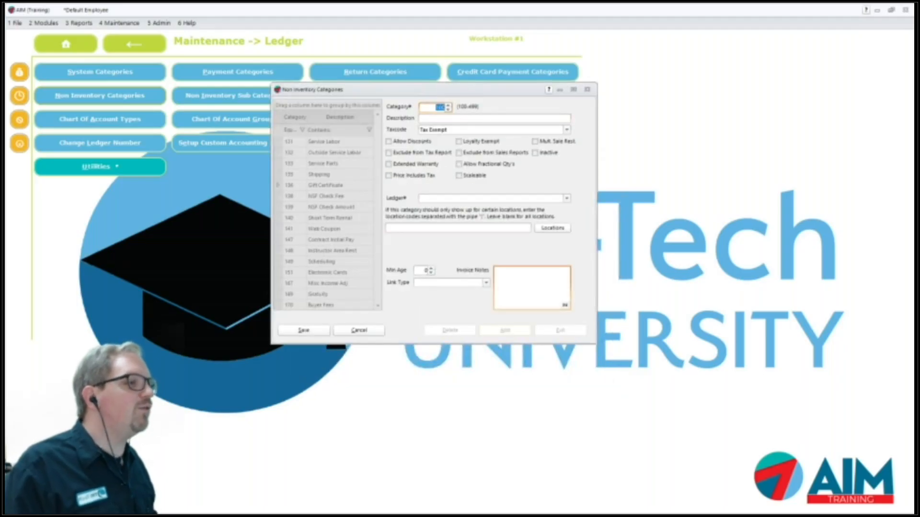
pyautogui.moveTo(595, 343); pyautogui.dragTo(694, 406)
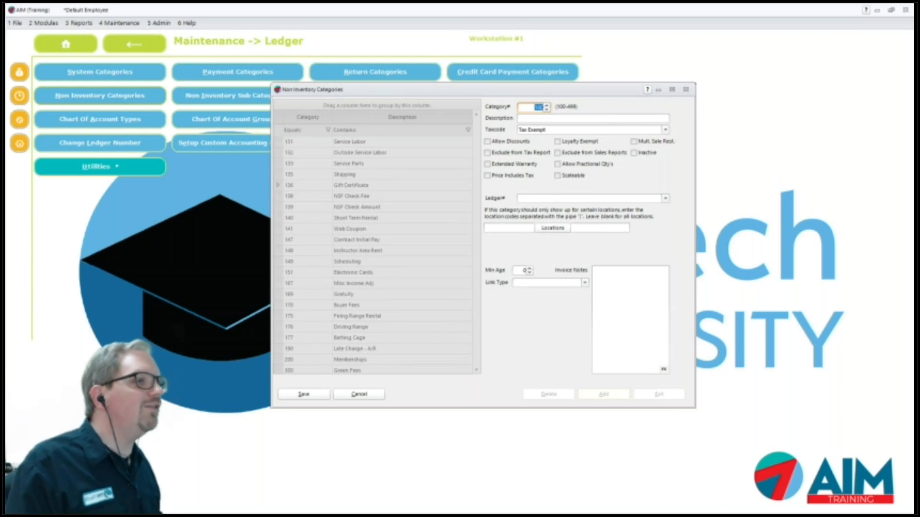
pyautogui.moveTo(479, 89); pyautogui.dragTo(445, 103)
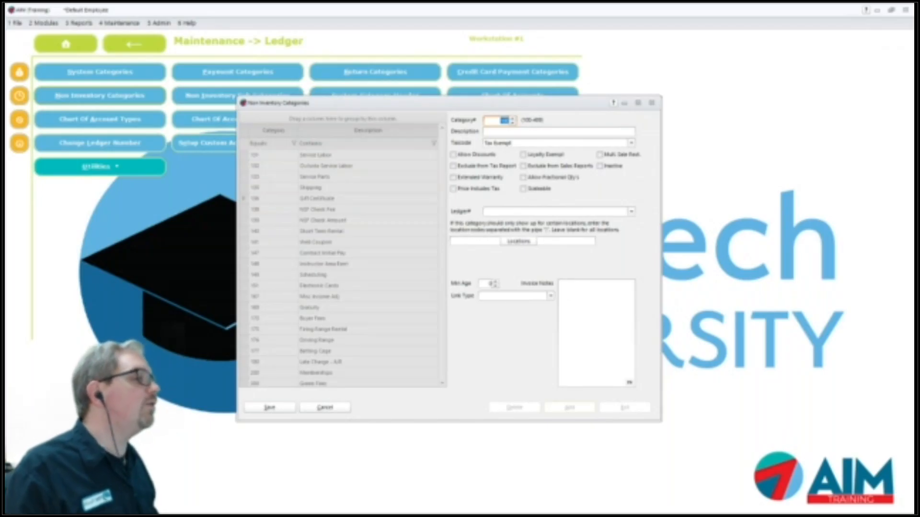
# Examine the blank category's description field and ledger account choices, and discard the new category without saving.
pyautogui.press('Tab')
pyautogui.press('Tab')
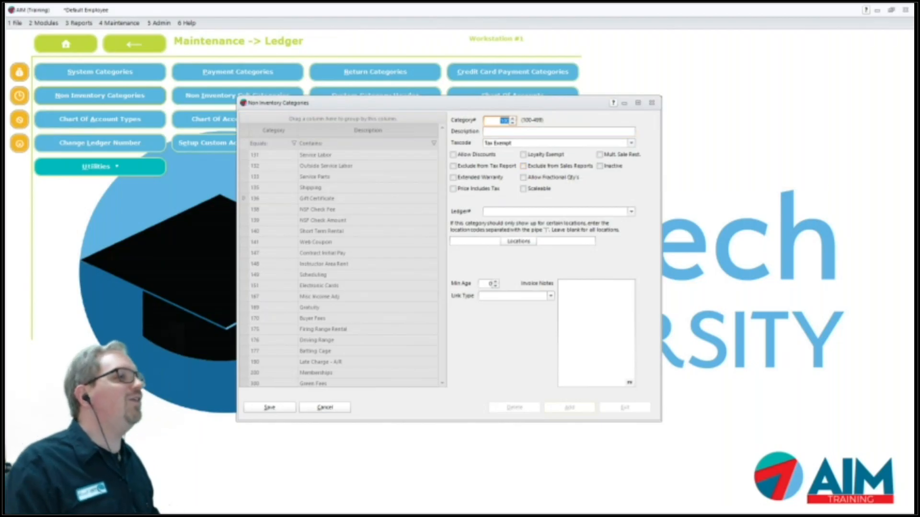
pyautogui.click(534, 131)
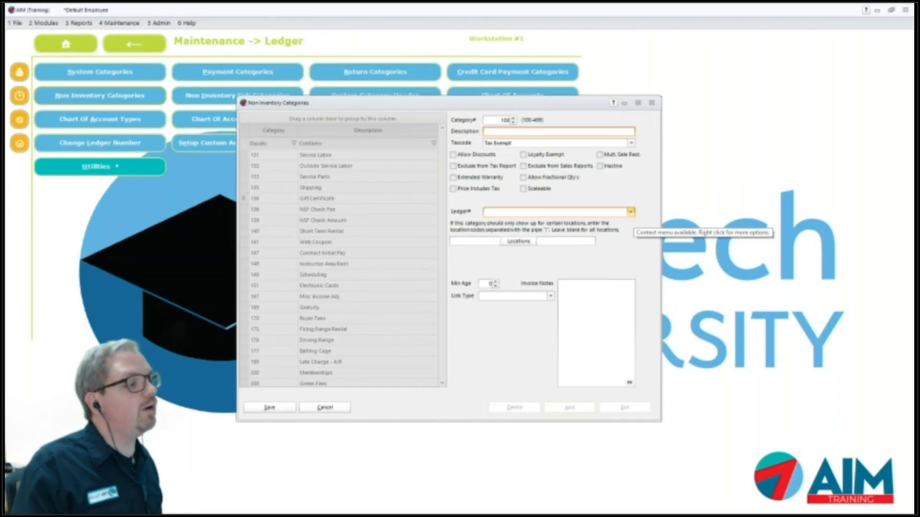
pyautogui.click(631, 212)
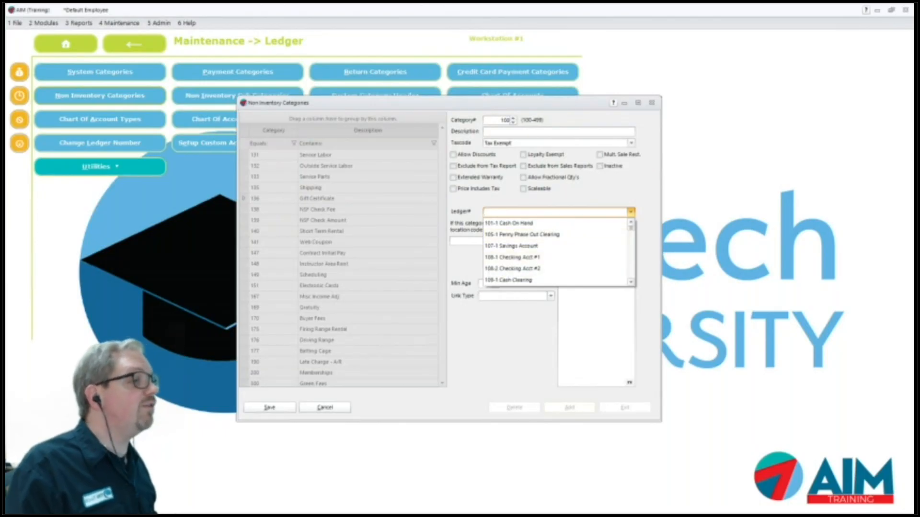
pyautogui.press('Escape')
pyautogui.click(325, 408)
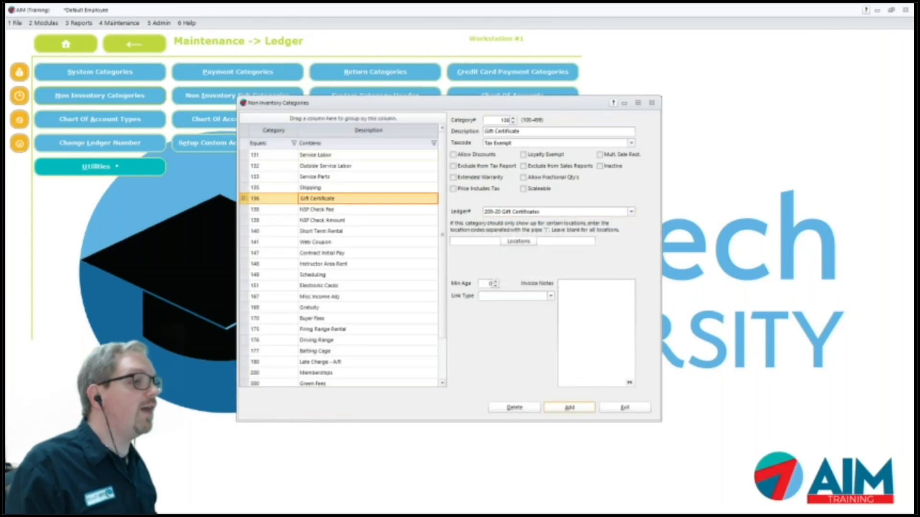
# Search the ledger accounts for "misc" from the Gift Certificate category, and close the lookup without selecting an account.
pyautogui.click(326, 155)
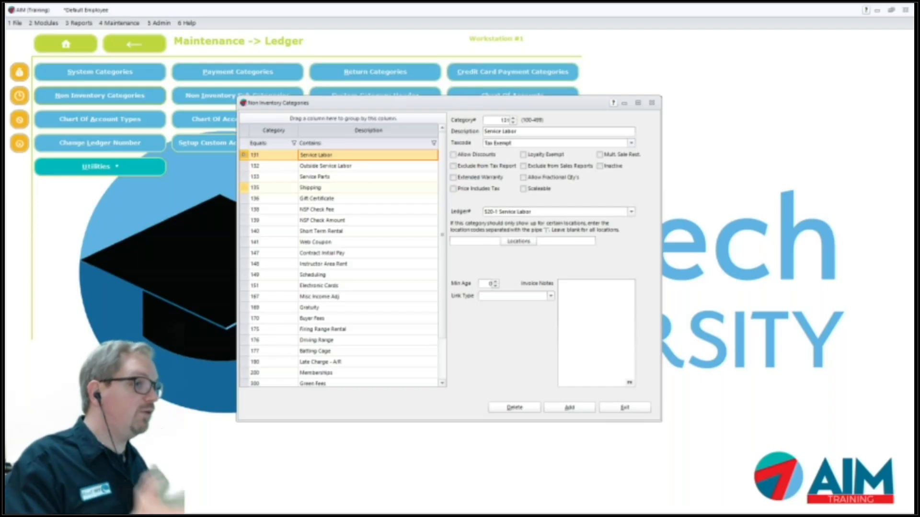
pyautogui.click(327, 198)
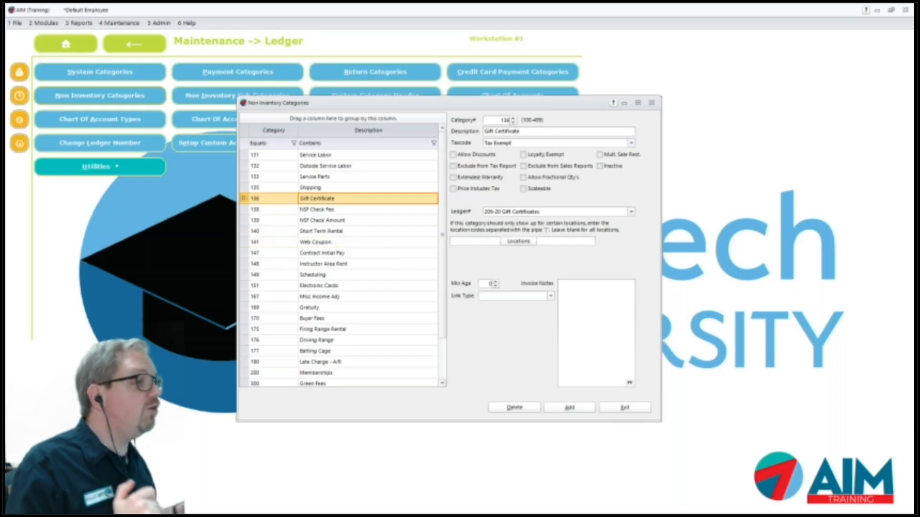
pyautogui.click(574, 213)
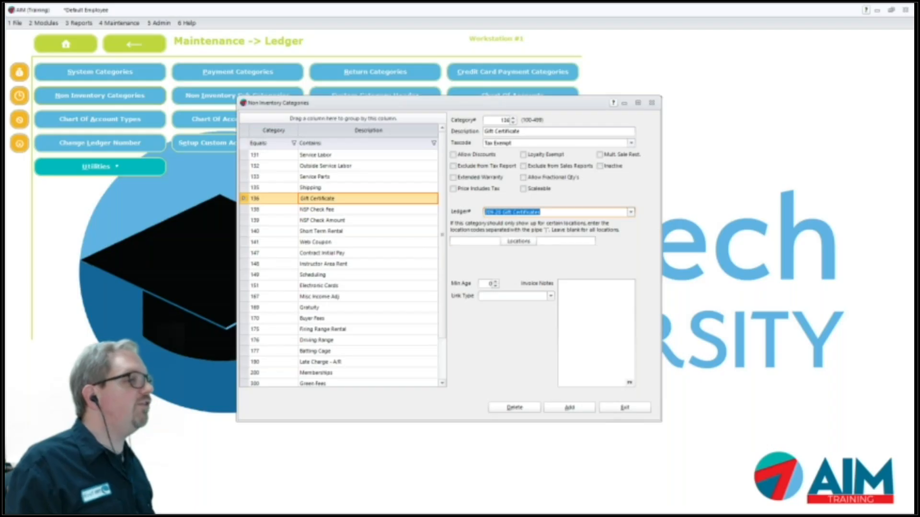
pyautogui.click(568, 212)
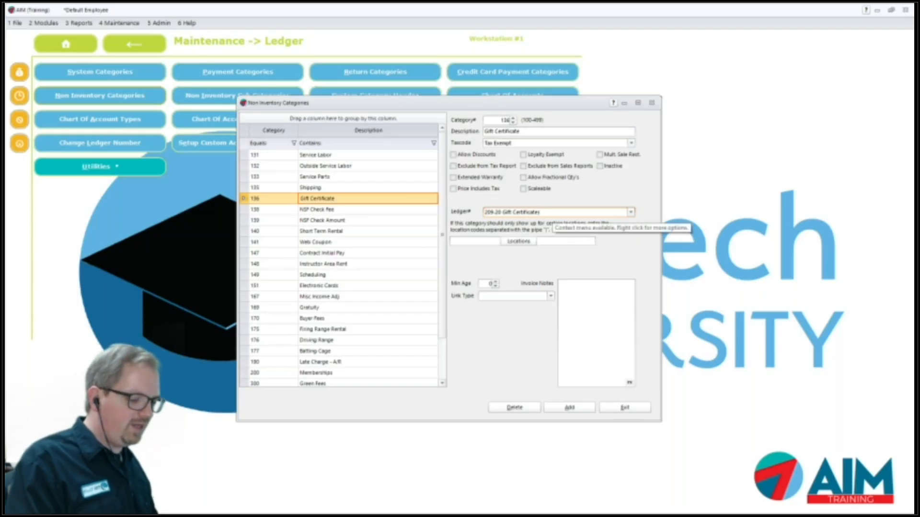
pyautogui.doubleClick(552, 212)
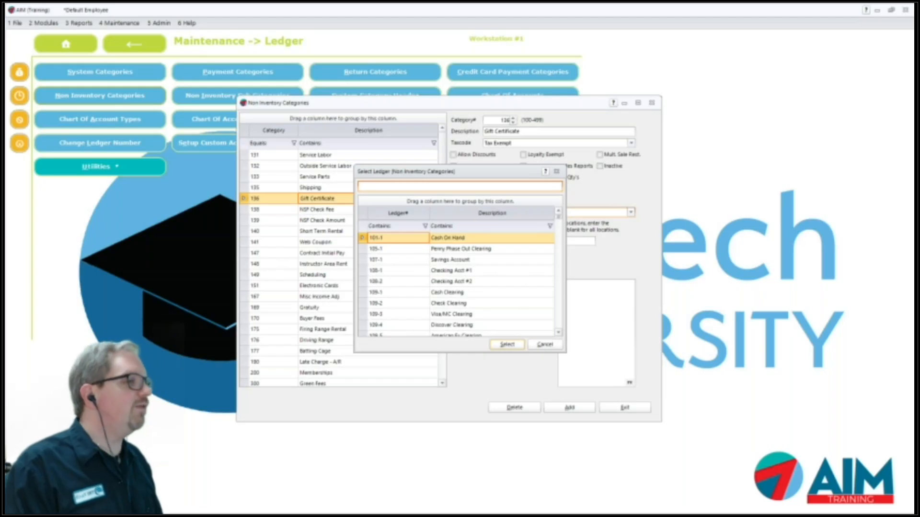
pyautogui.write('rec')
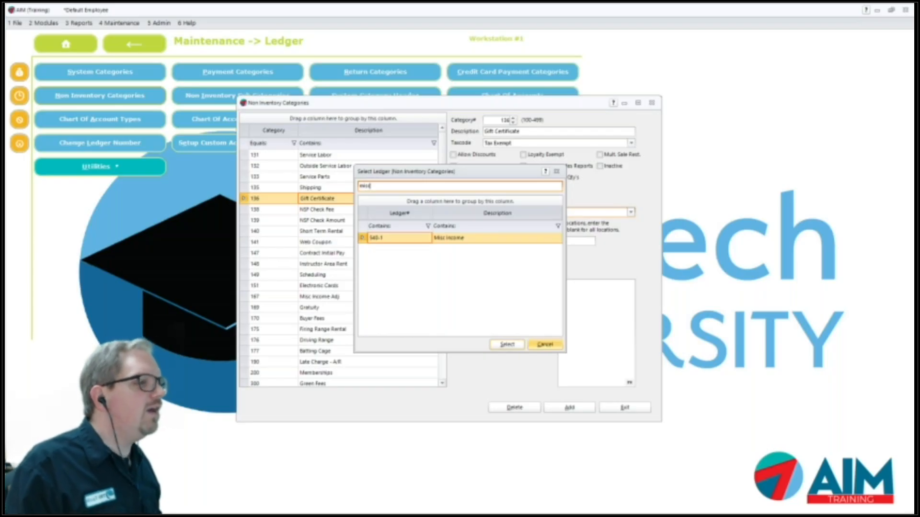
pyautogui.click(545, 344)
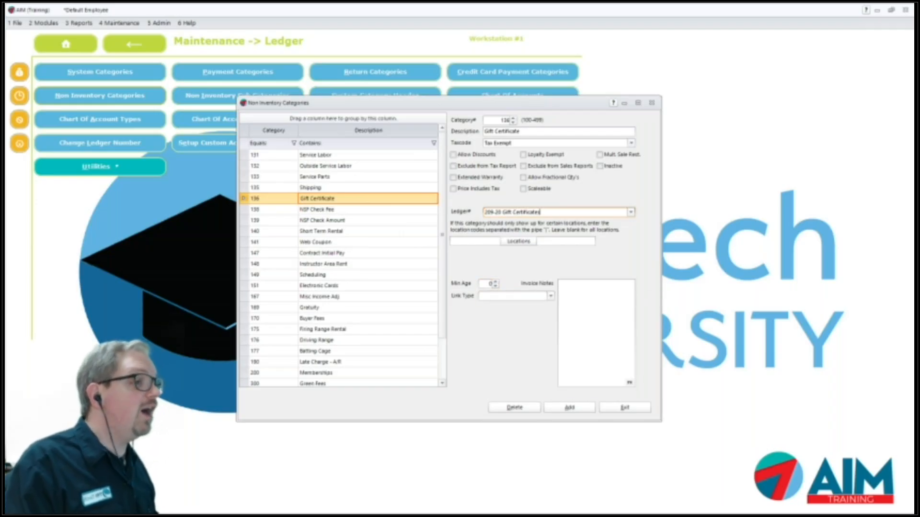
# Examine the Alcoholic Beverages category's minimum age setting and its available link types.
pyautogui.scroll(-2, 342, 268)
pyautogui.click(330, 370)
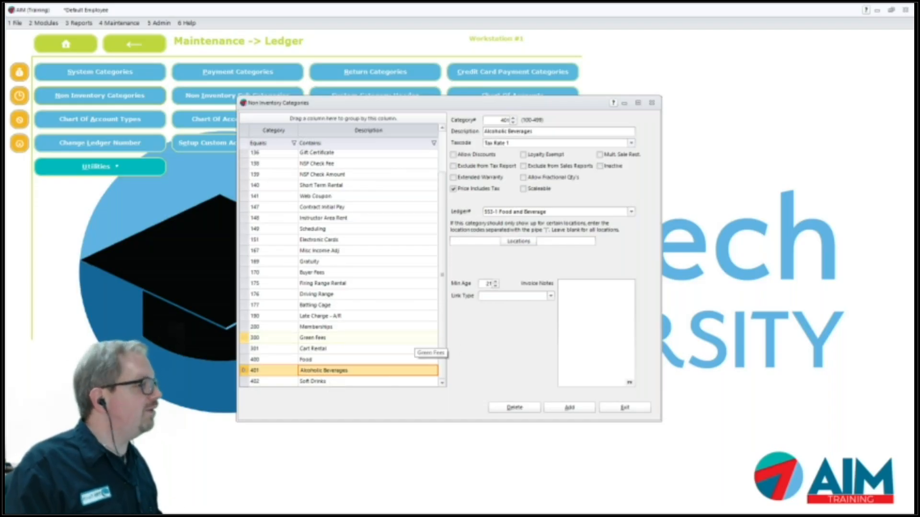
pyautogui.moveTo(482, 284); pyautogui.dragTo(498, 285)
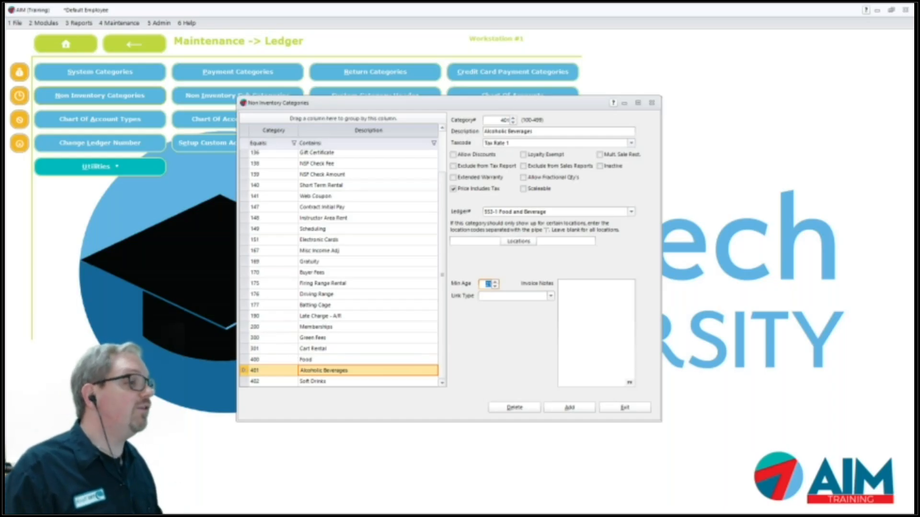
pyautogui.click(551, 296)
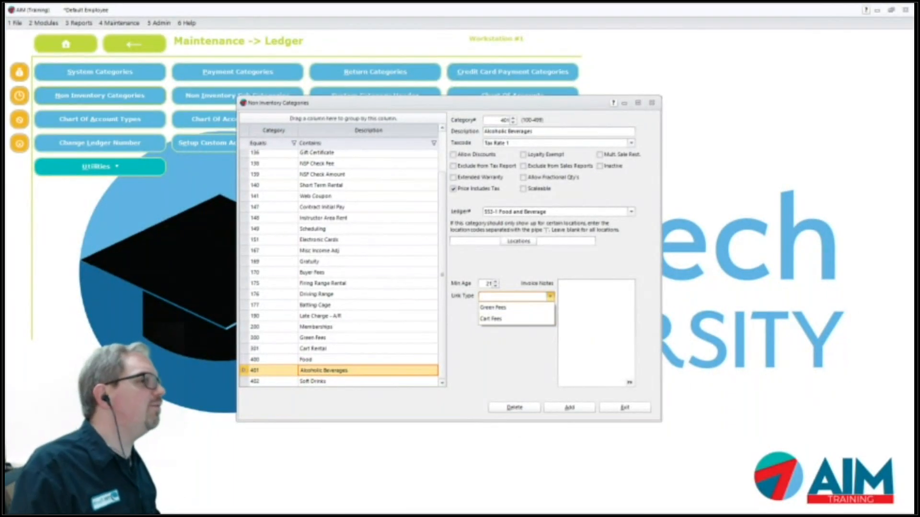
pyautogui.press('Escape')
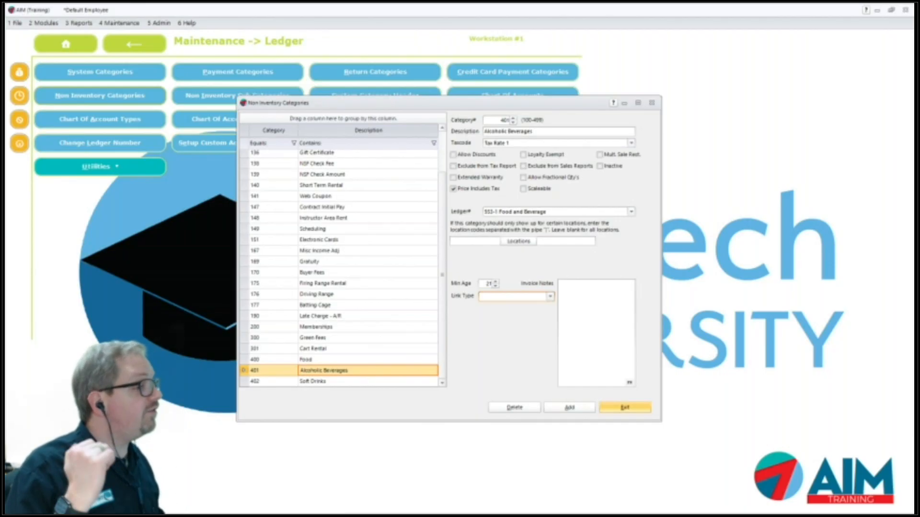
# Close the categories window, open Non Inventory Sub Categories and inspect the price of the Beer subcategory under Alcoholic Beverages.
pyautogui.click(625, 407)
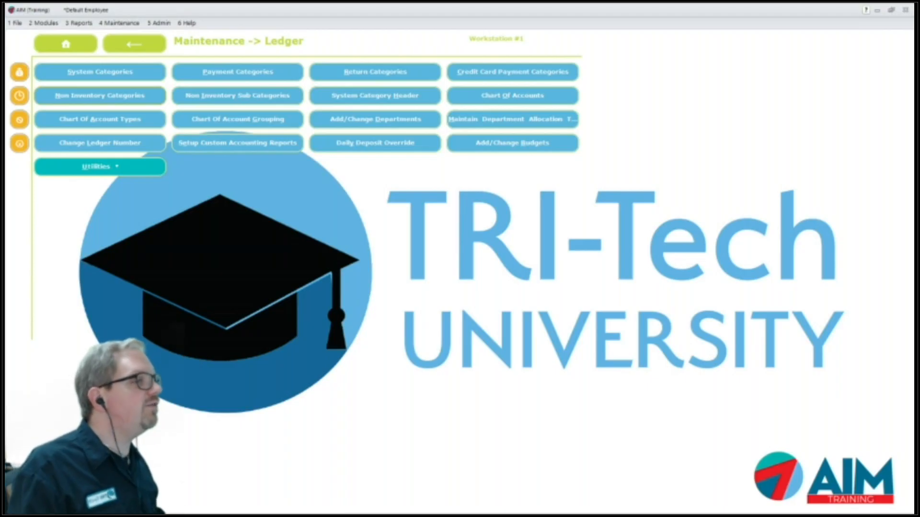
pyautogui.click(237, 95)
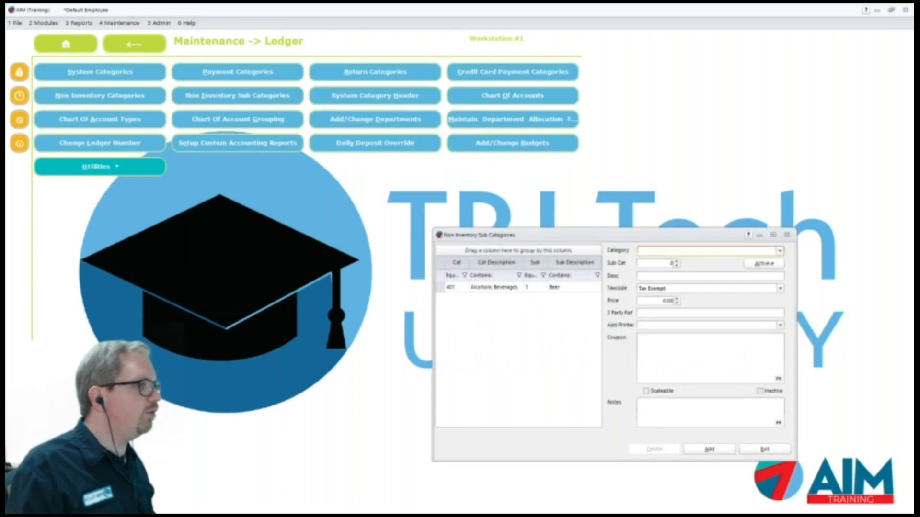
pyautogui.moveTo(551, 235); pyautogui.dragTo(412, 145)
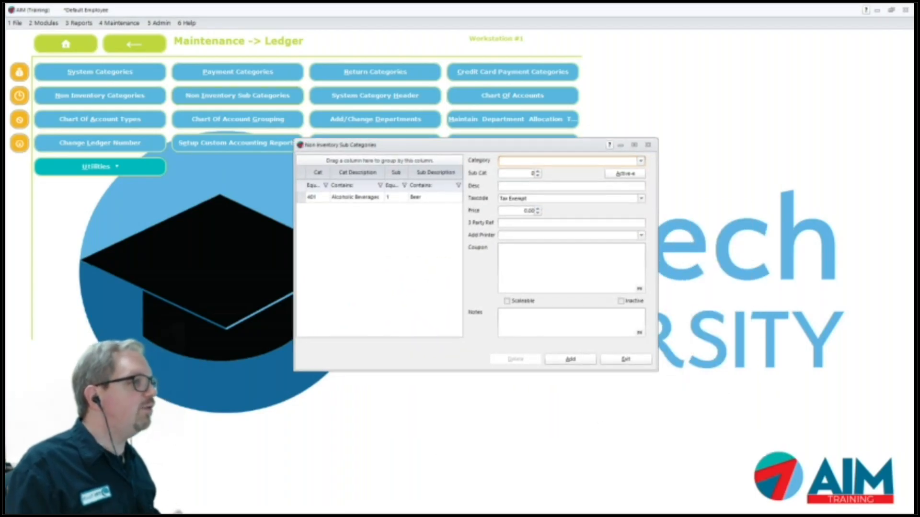
pyautogui.click(357, 198)
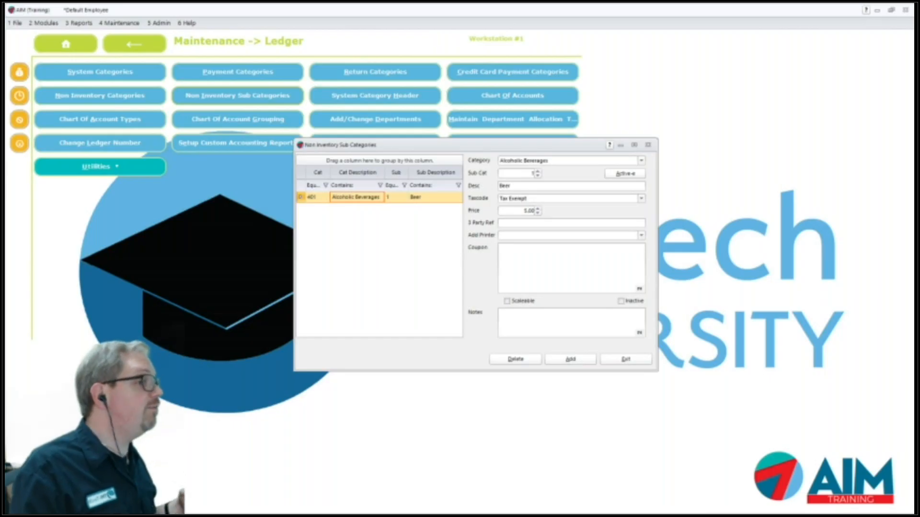
pyautogui.doubleClick(529, 211)
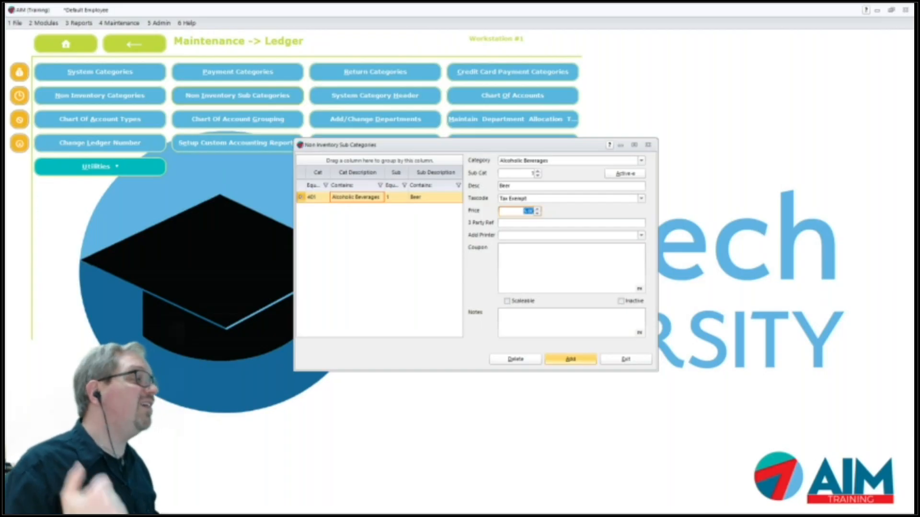
# Start a new non-inventory subcategory under the Gift Certificate category, numbered 1.
pyautogui.click(570, 359)
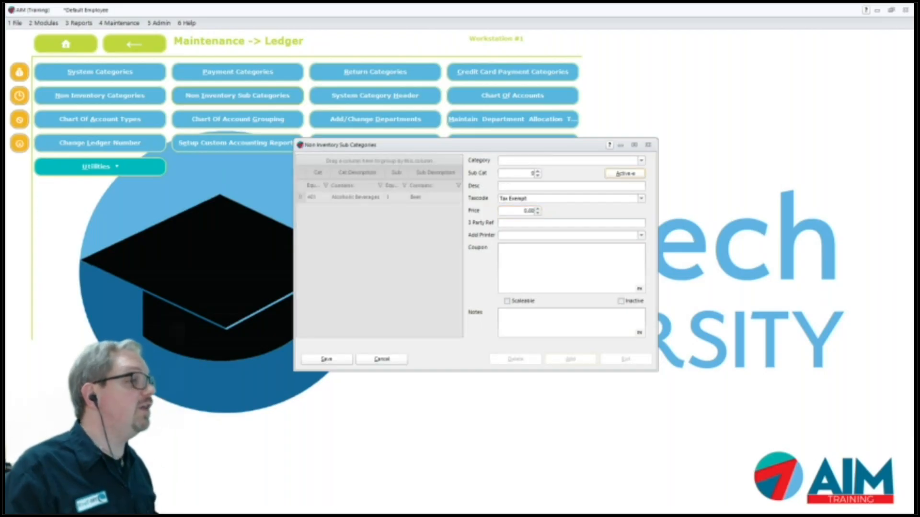
pyautogui.click(641, 160)
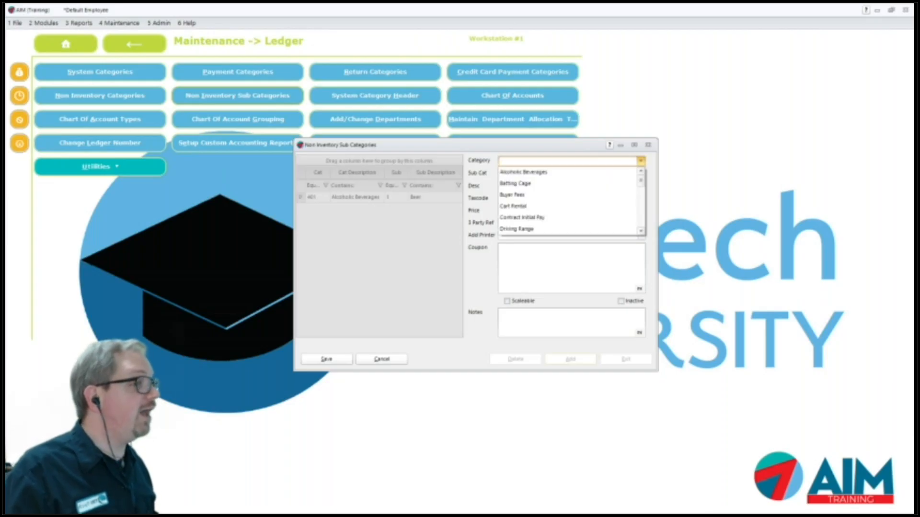
pyautogui.press('g')
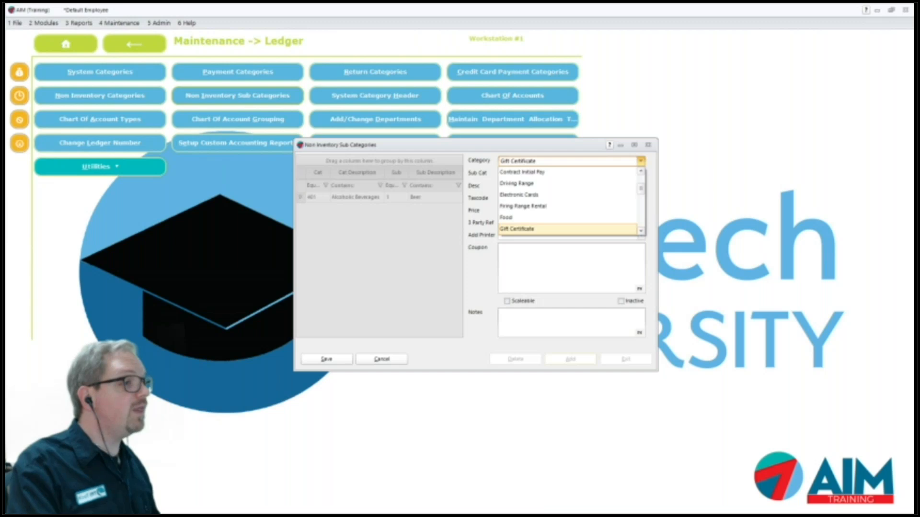
pyautogui.press('Tab')
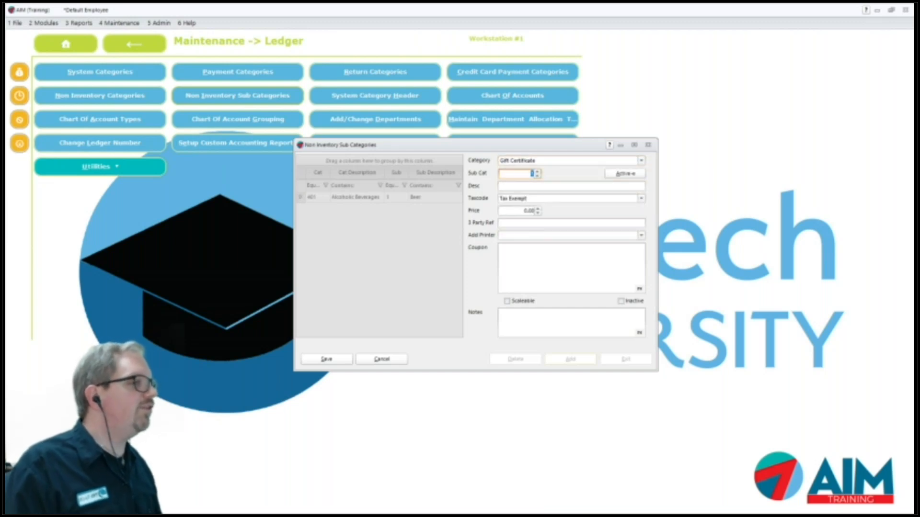
pyautogui.press('Tab')
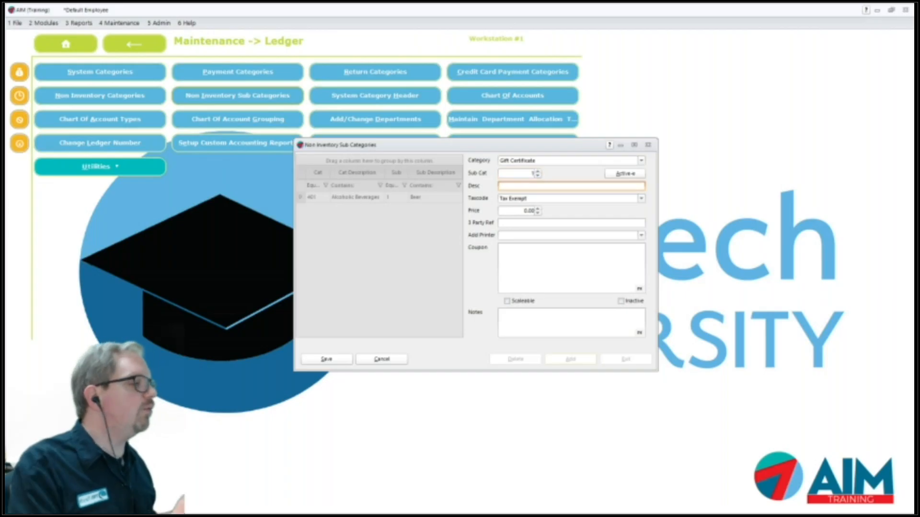
# Describe the new subcategory as "$25 certificate", set its price to 25.00 and save it.
pyautogui.write('20')
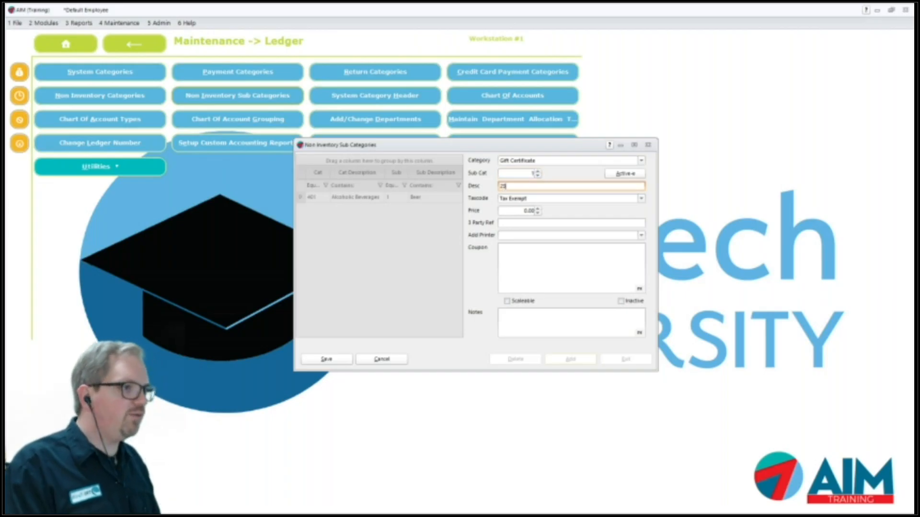
pyautogui.press('BackSpace')
pyautogui.press('BackSpace')
pyautogui.write('$25')
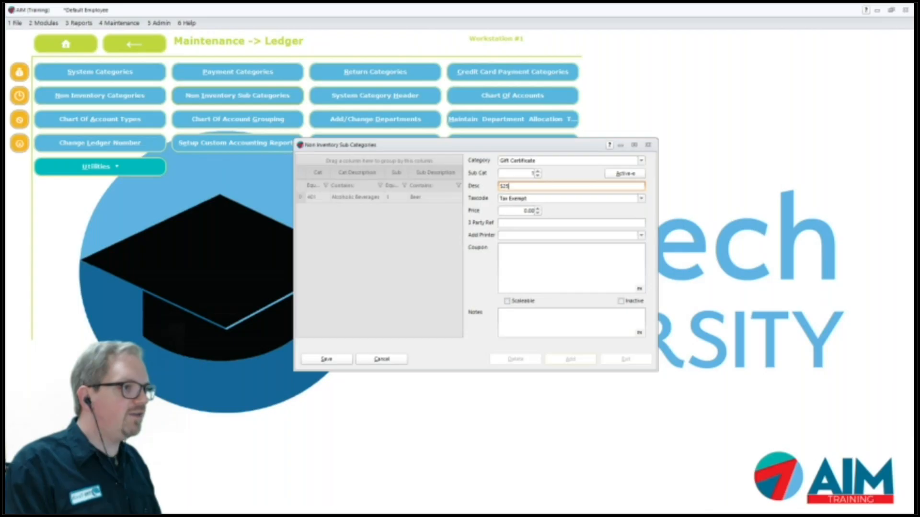
pyautogui.write(' certificate')
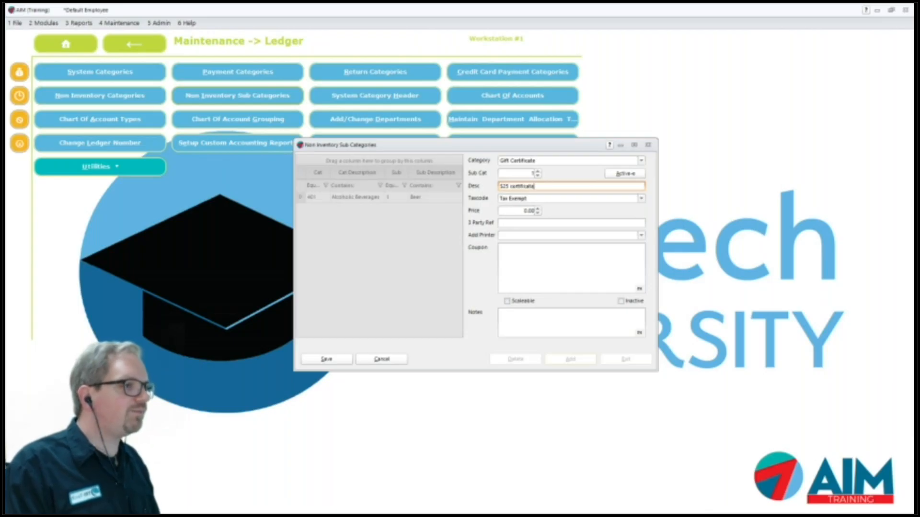
pyautogui.press('Tab')
pyautogui.press('Tab')
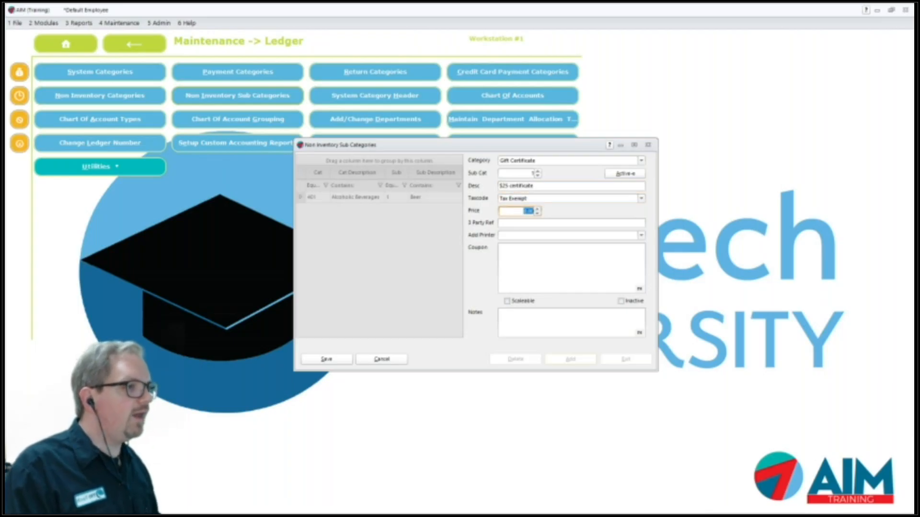
pyautogui.write('25')
pyautogui.click(326, 359)
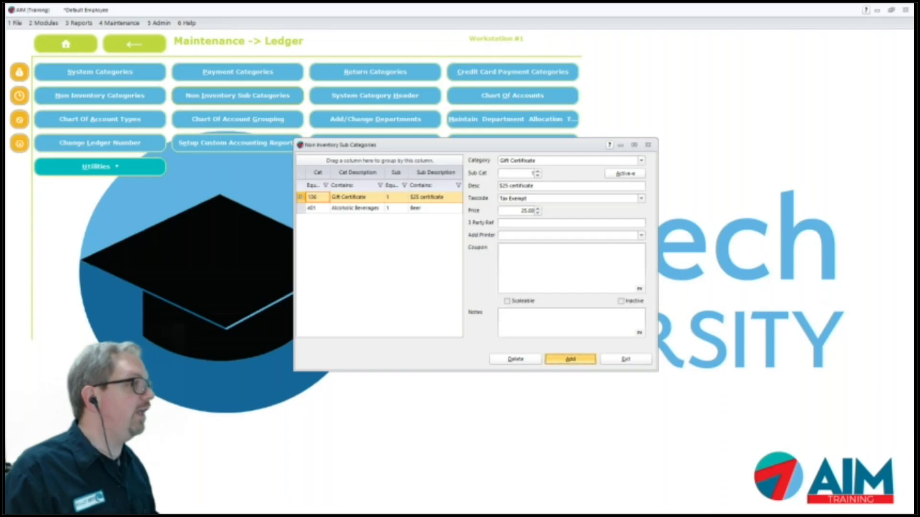
# Start another non-inventory subcategory under the Gift Certificate category, numbered 2.
pyautogui.click(570, 359)
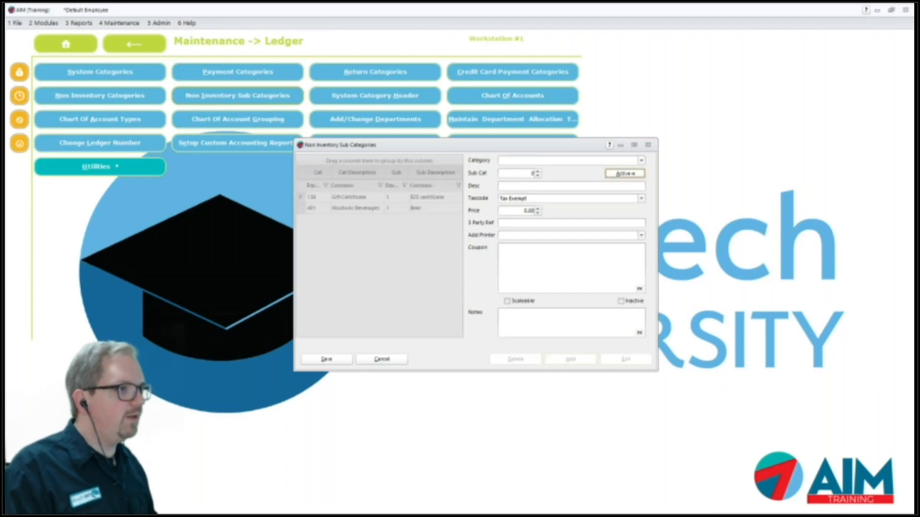
pyautogui.click(641, 160)
pyautogui.write('g')
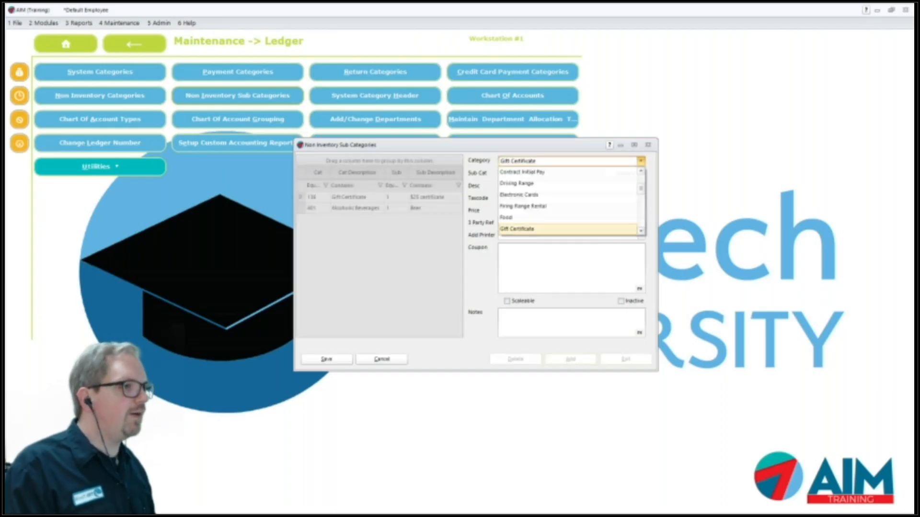
pyautogui.press('Tab')
pyautogui.write('2')
pyautogui.press('Tab')
# Describe the second gift certificate subcategory as "$50 certificate", set its price to 50.00 and save it.
pyautogui.write('$50')
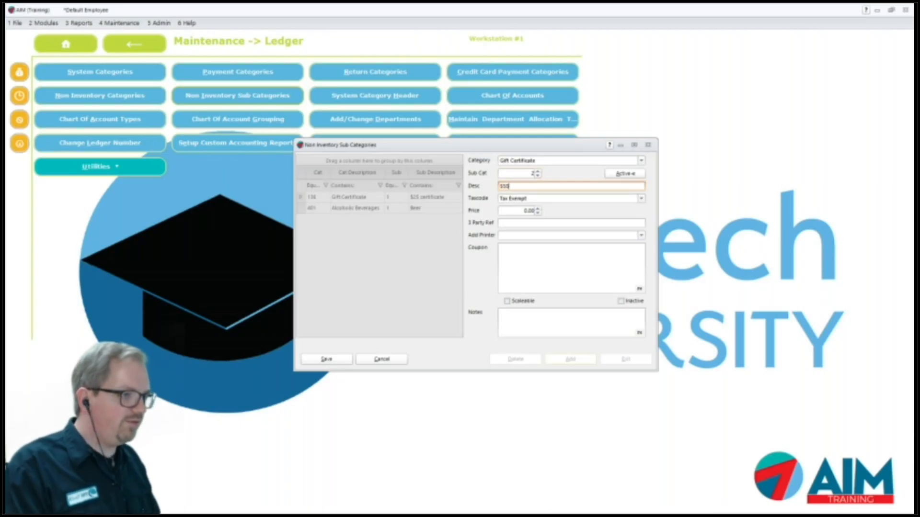
pyautogui.write(' certificate')
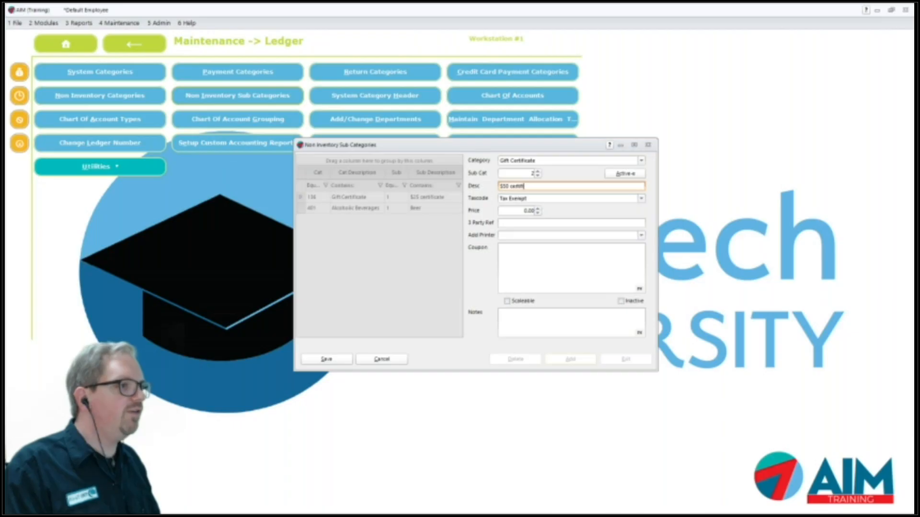
pyautogui.press('Tab')
pyautogui.press('Tab')
pyautogui.write('50')
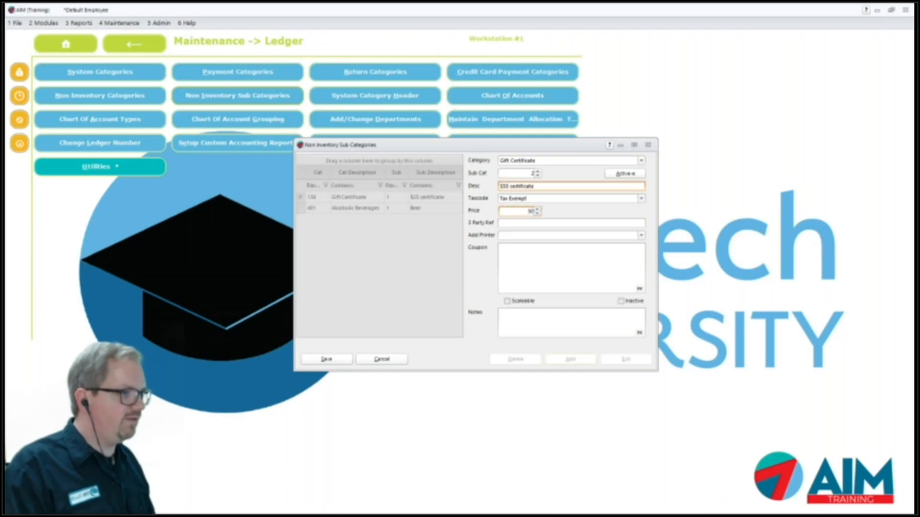
pyautogui.hotkey('alt', 's')
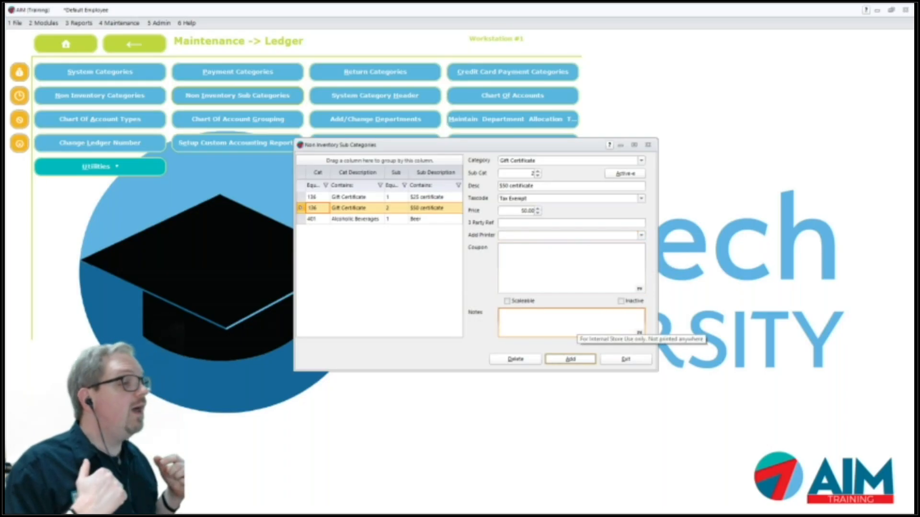
# Examine the $50 certificate's third-party reference and additional printer choices, and the matching Additional Printer A choices in Station 1's POS device settings.
pyautogui.click(527, 224)
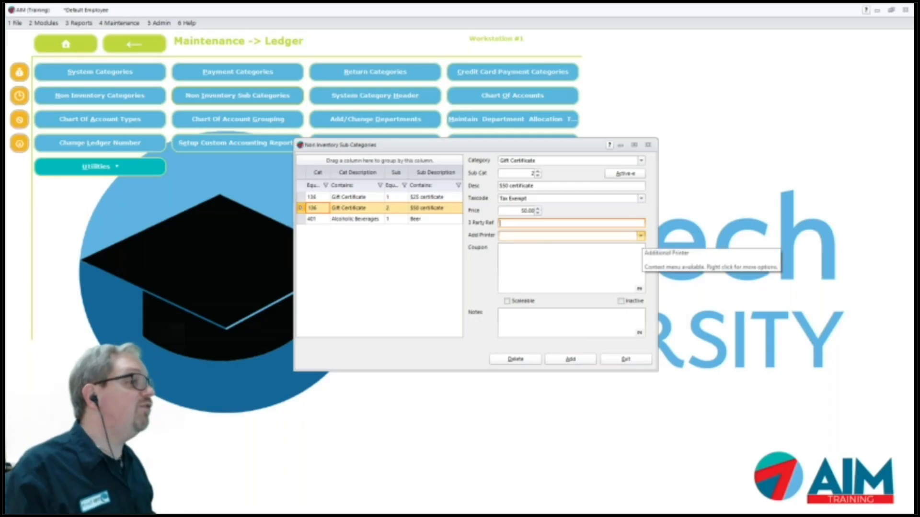
pyautogui.click(640, 236)
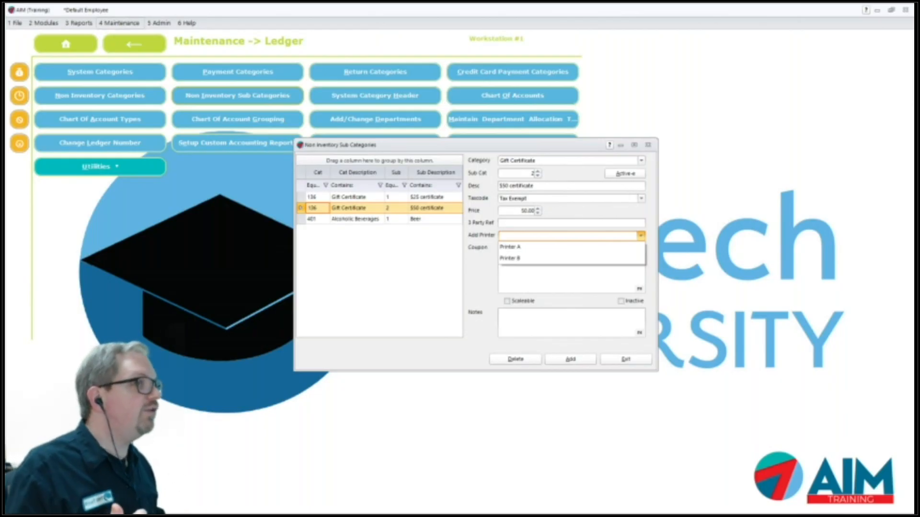
pyautogui.click(120, 23)
pyautogui.moveTo(124, 200)
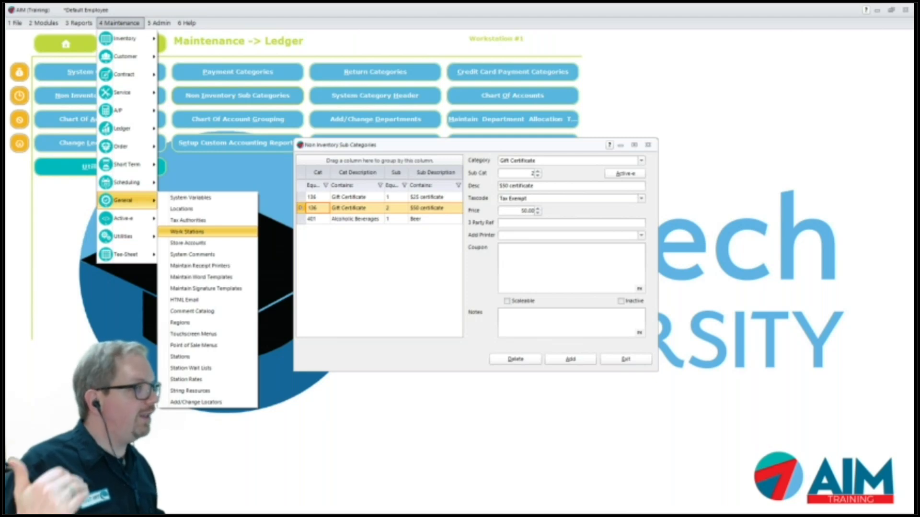
pyautogui.click(187, 232)
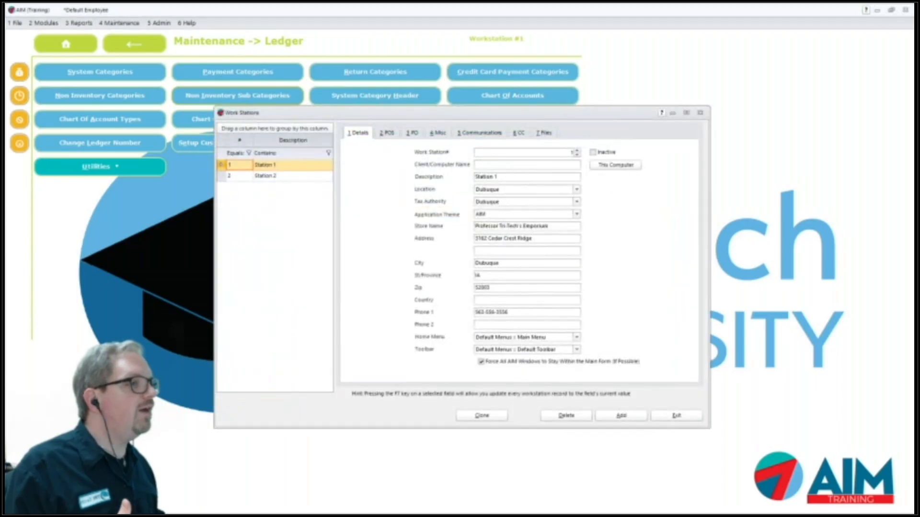
pyautogui.click(387, 133)
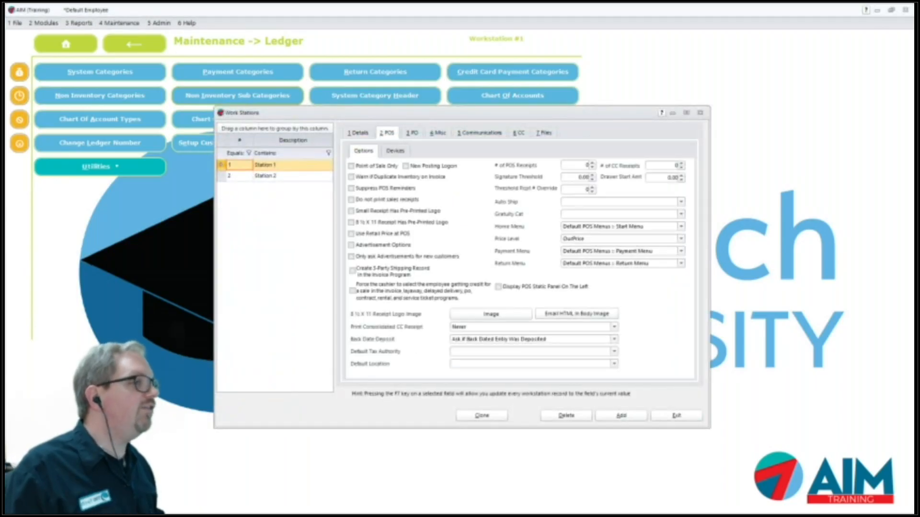
pyautogui.click(395, 151)
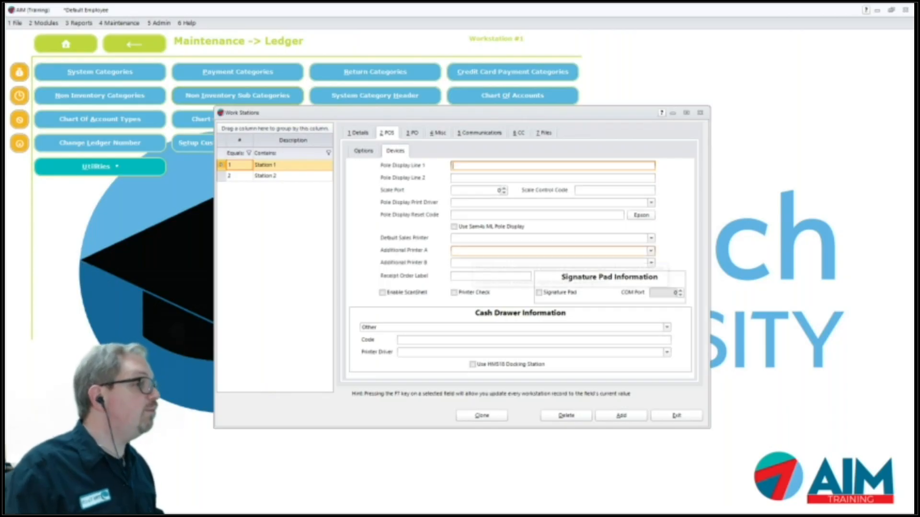
pyautogui.click(472, 251)
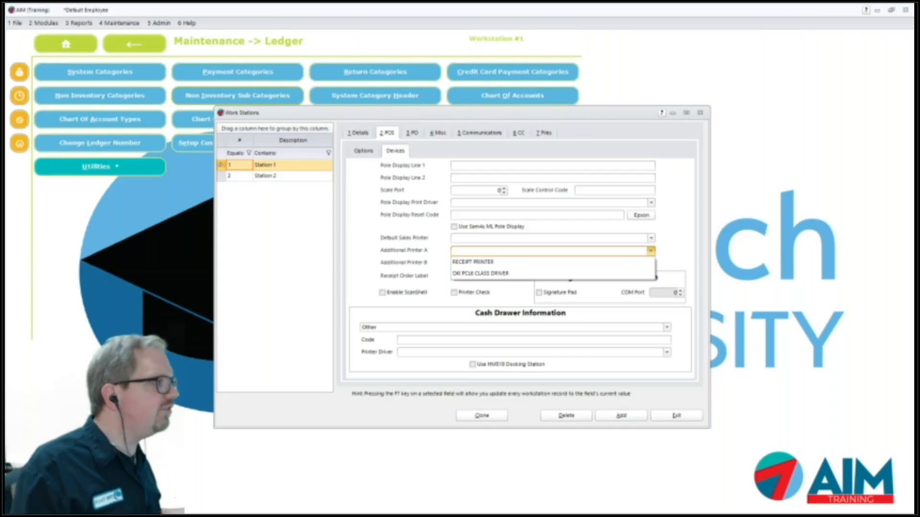
pyautogui.press('Escape')
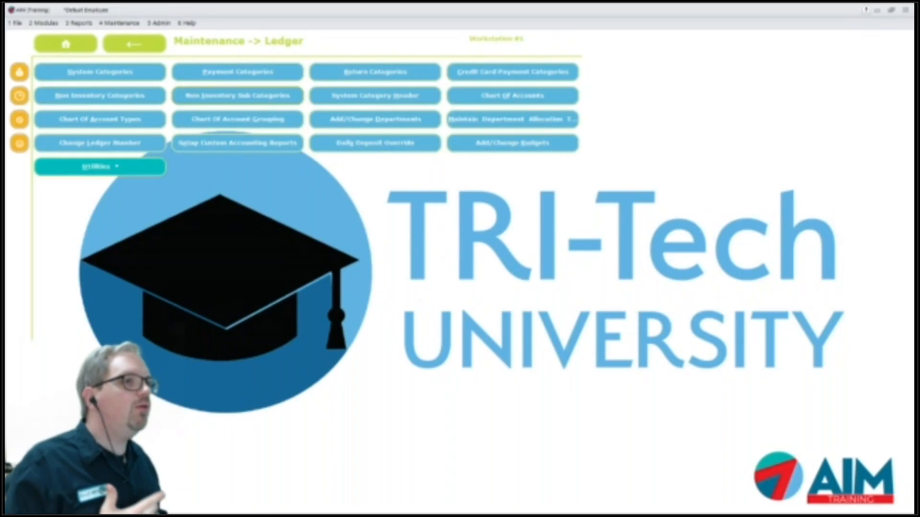
# Open the Point of Sale Menus editor and examine the Sell Other button's function on the Start Menu, leaving it unchanged.
pyautogui.click(133, 44)
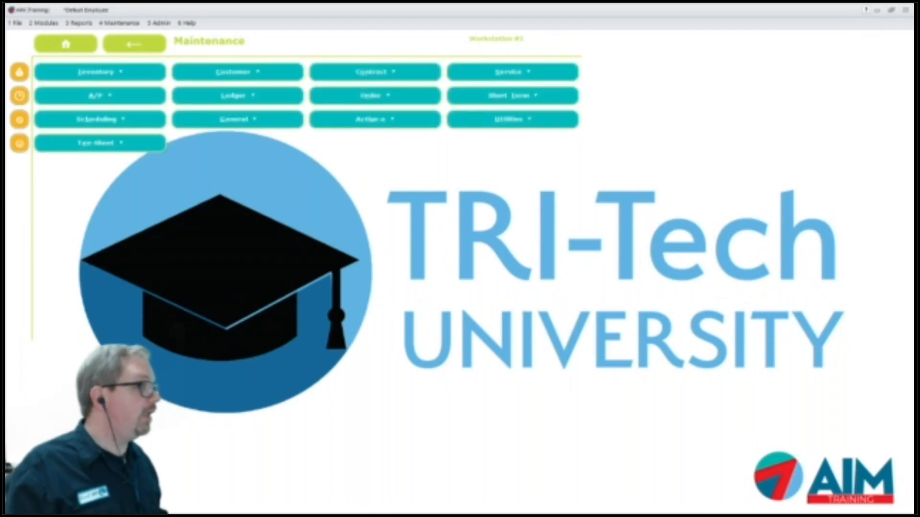
pyautogui.click(237, 120)
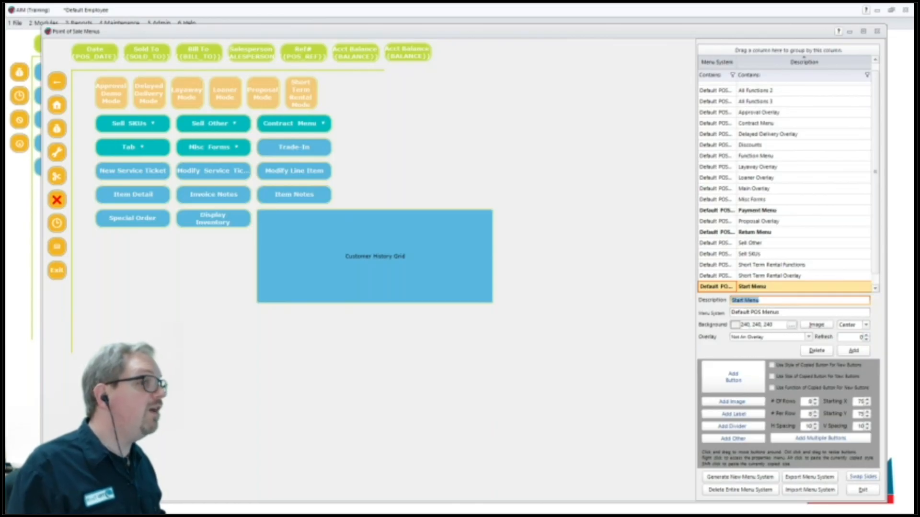
pyautogui.rightClick(209, 124)
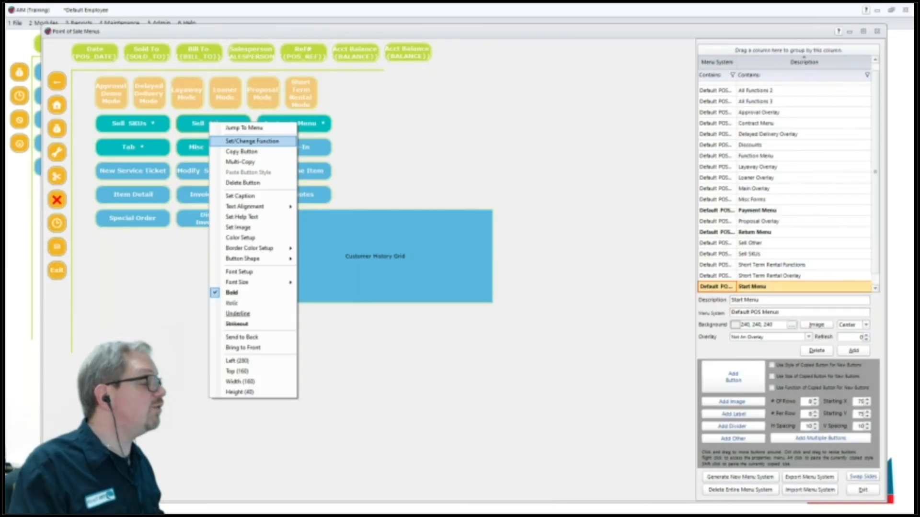
pyautogui.click(252, 141)
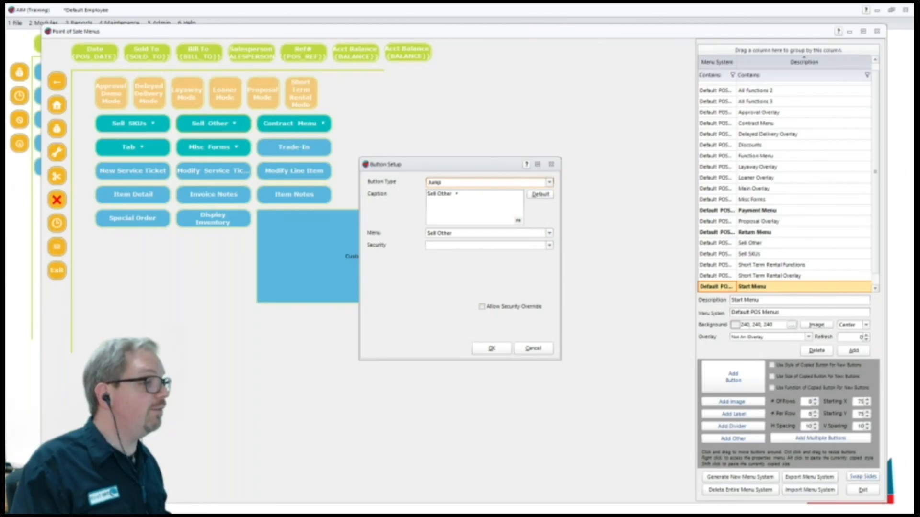
pyautogui.click(533, 348)
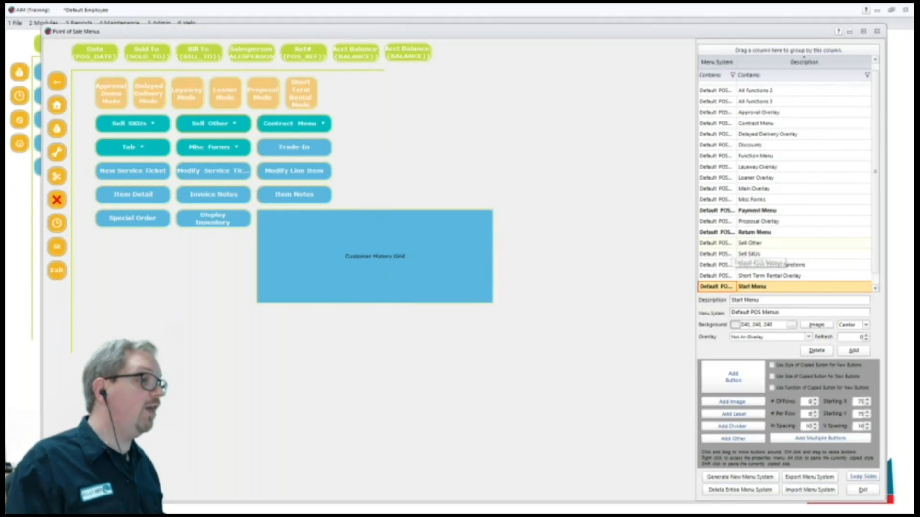
# Open the Sell Other menu and examine the Service Labor button's category and subcategory setup, cancelling without changes.
pyautogui.click(728, 243)
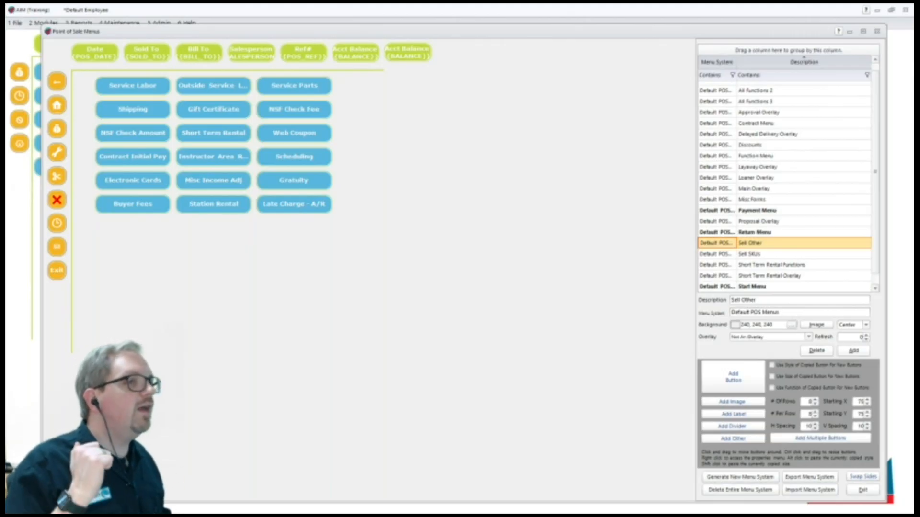
pyautogui.rightClick(149, 83)
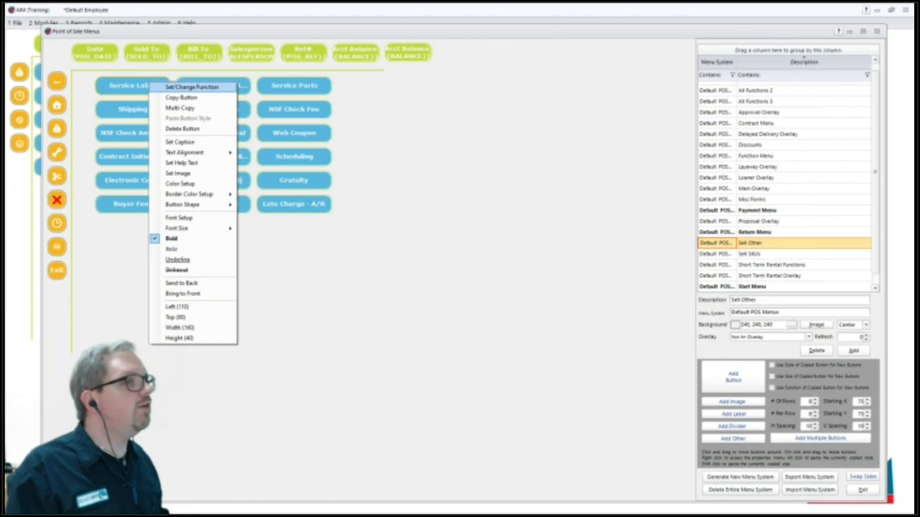
pyautogui.click(192, 87)
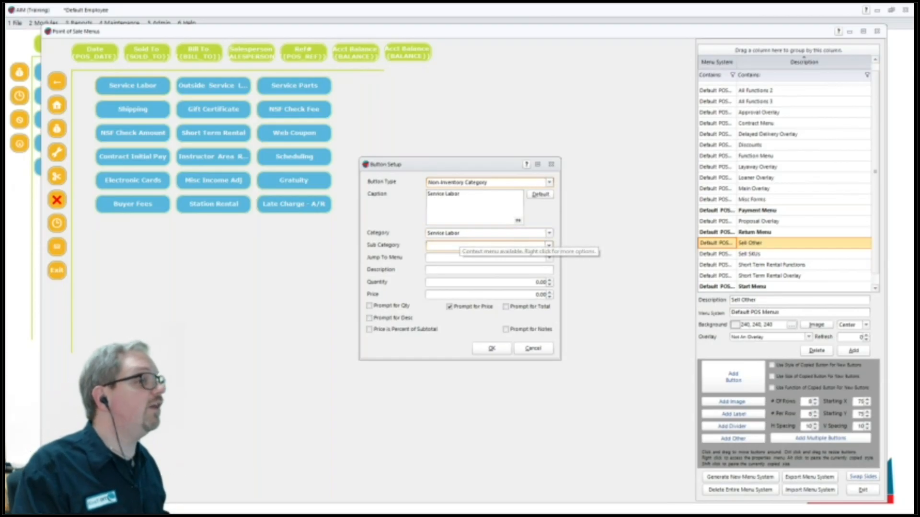
pyautogui.click(463, 245)
pyautogui.click(462, 245)
pyautogui.click(462, 245)
pyautogui.click(462, 246)
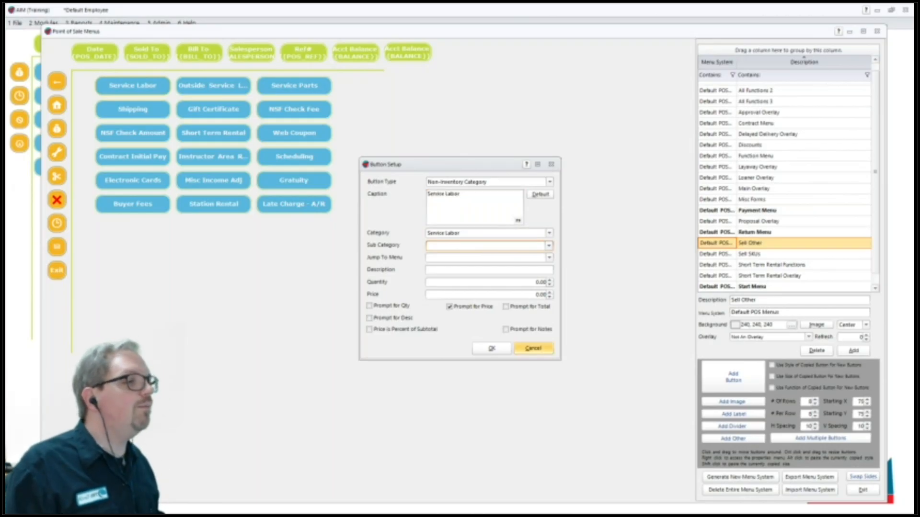
pyautogui.click(533, 348)
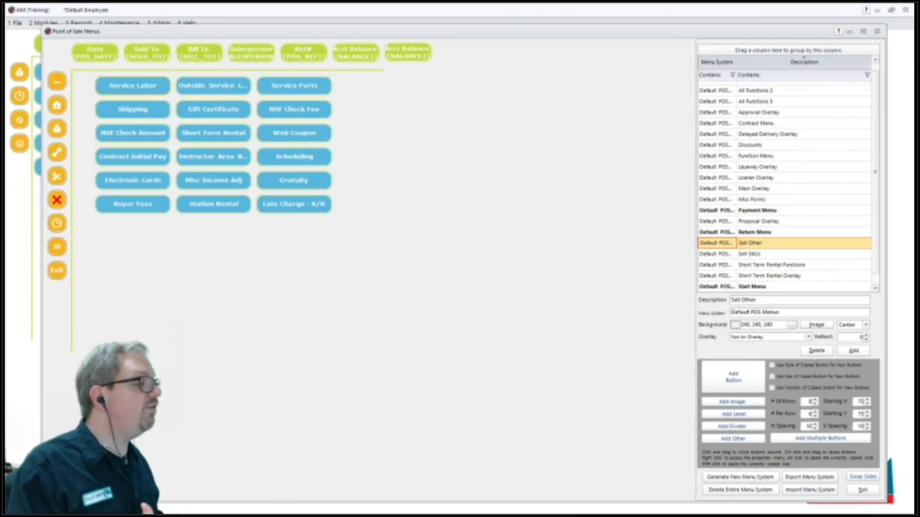
# Link the Gift Certificate button to the $25 certificate subcategory, apply its default caption and turn off Prompt for Price.
pyautogui.rightClick(225, 114)
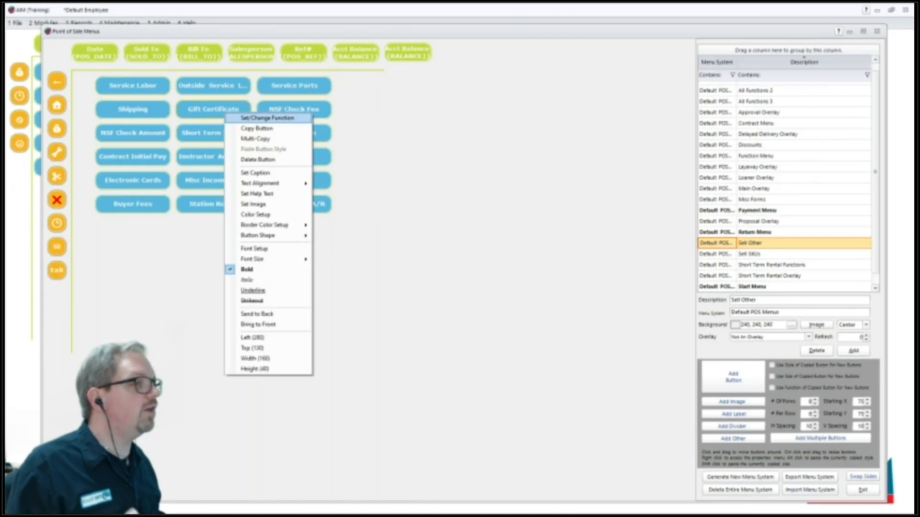
pyautogui.click(267, 118)
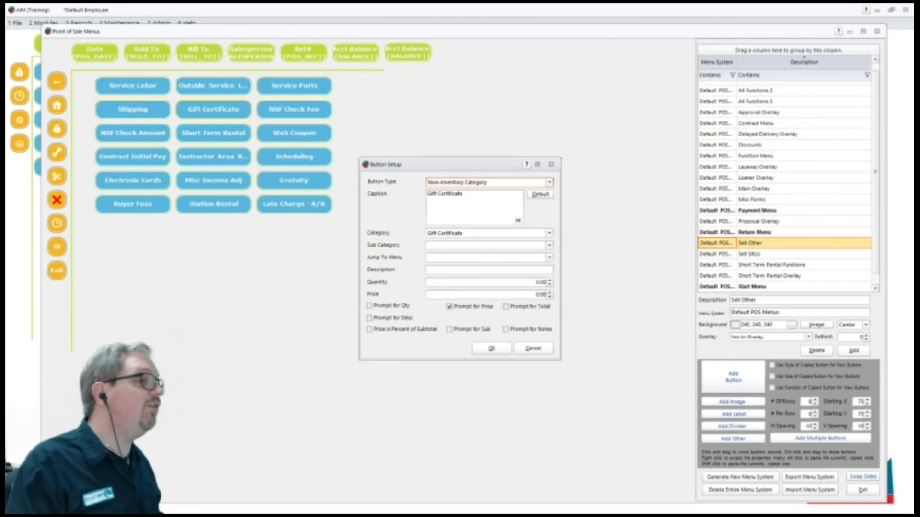
pyautogui.click(549, 245)
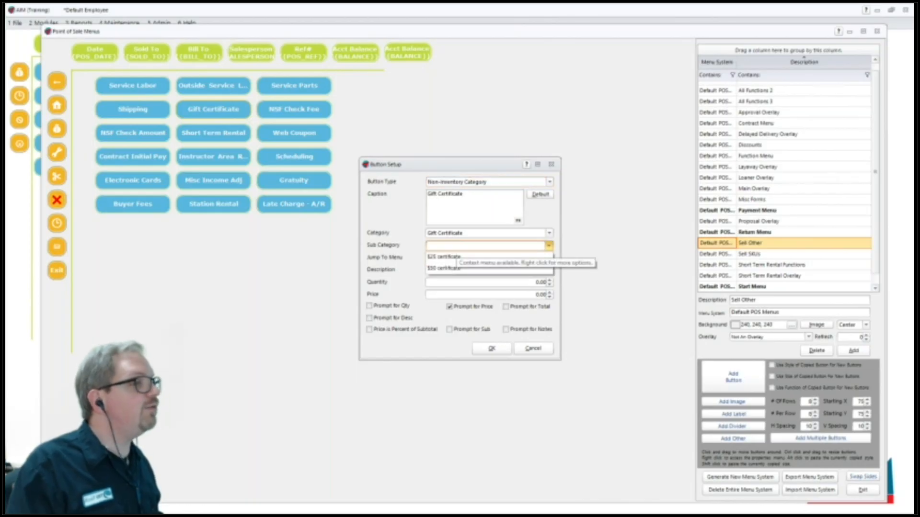
pyautogui.click(444, 256)
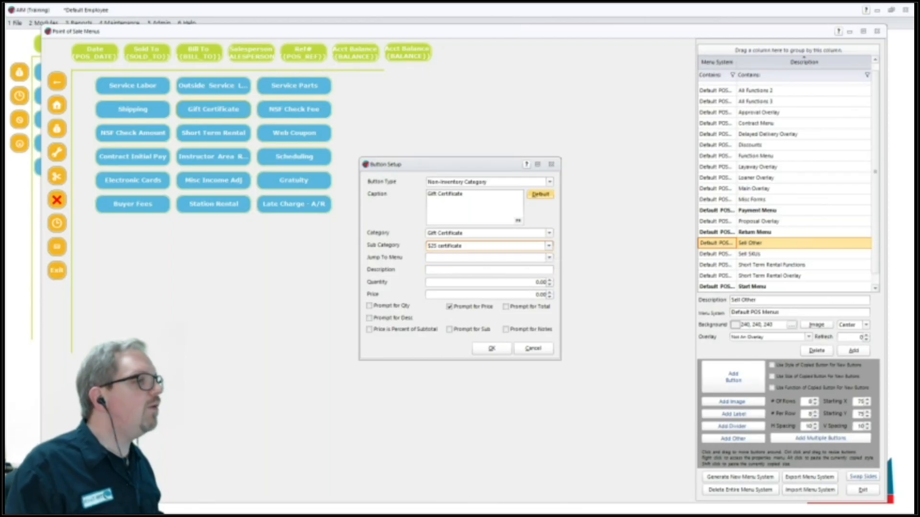
pyautogui.click(540, 194)
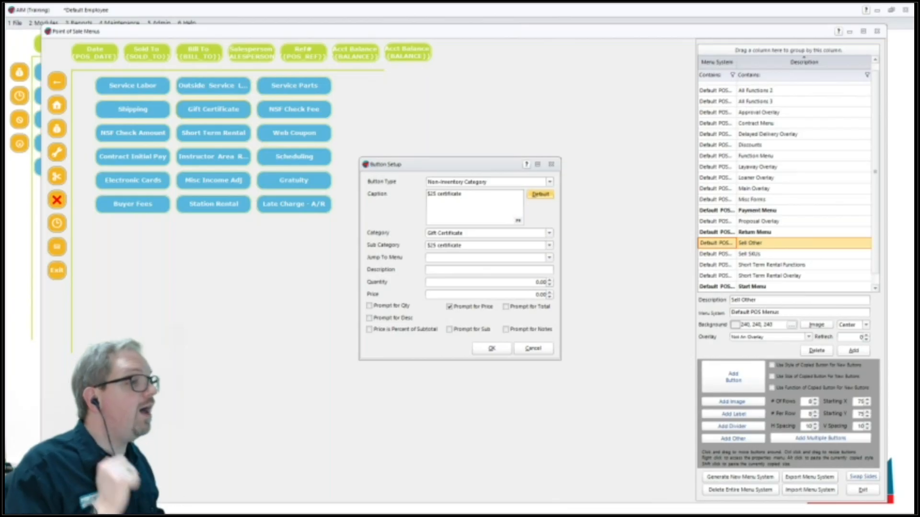
pyautogui.doubleClick(539, 295)
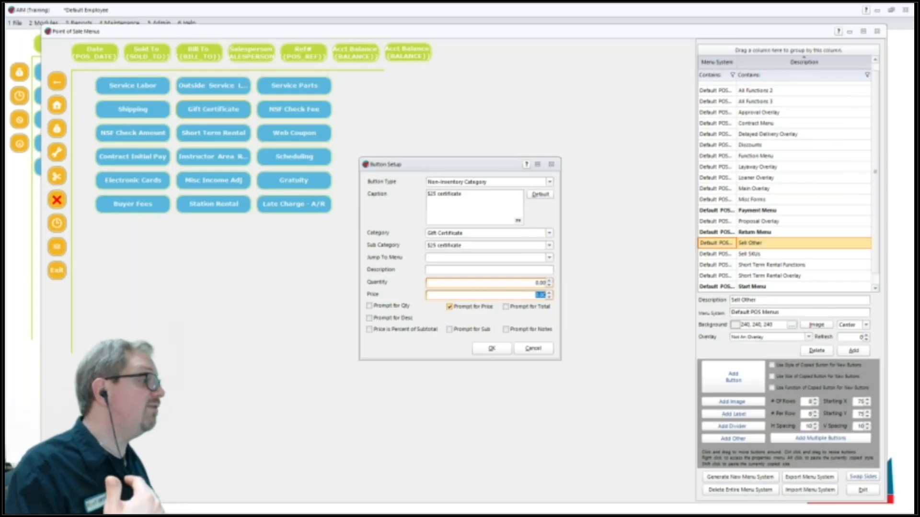
pyautogui.click(449, 307)
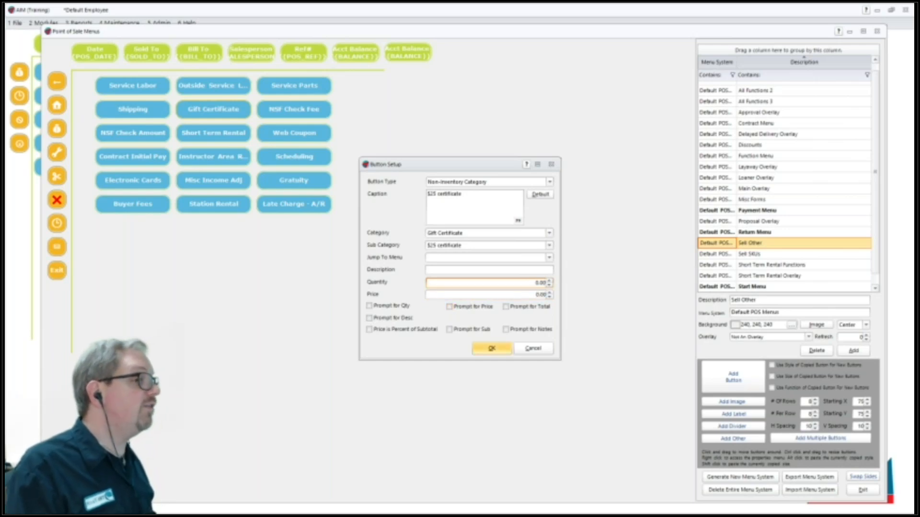
pyautogui.click(491, 348)
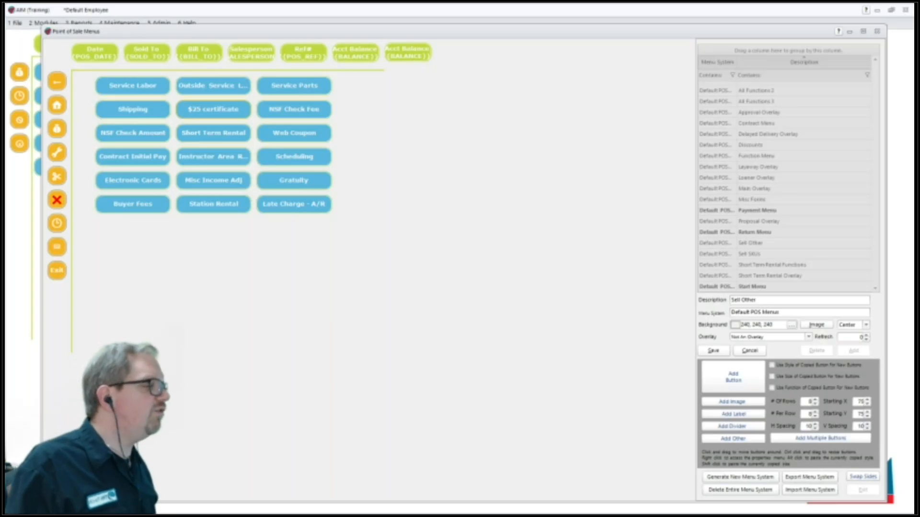
# Reassign the Gratuity button to the Gift Certificate category's $50 certificate subcategory with the default caption and Prompt for Price turned off.
pyautogui.rightClick(293, 185)
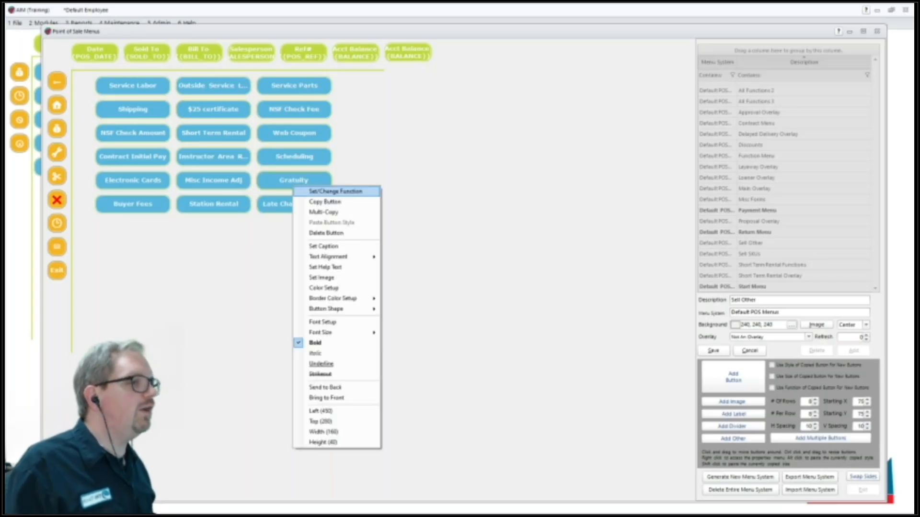
pyautogui.click(336, 191)
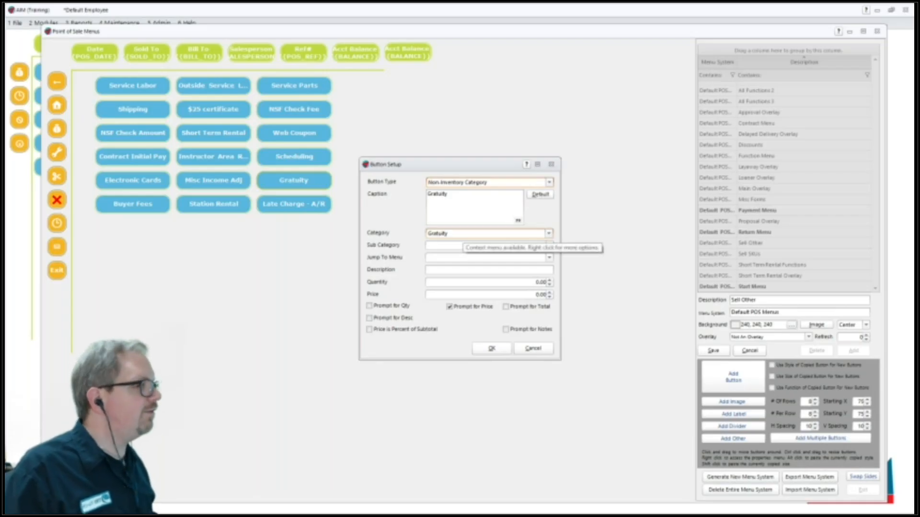
pyautogui.click(548, 233)
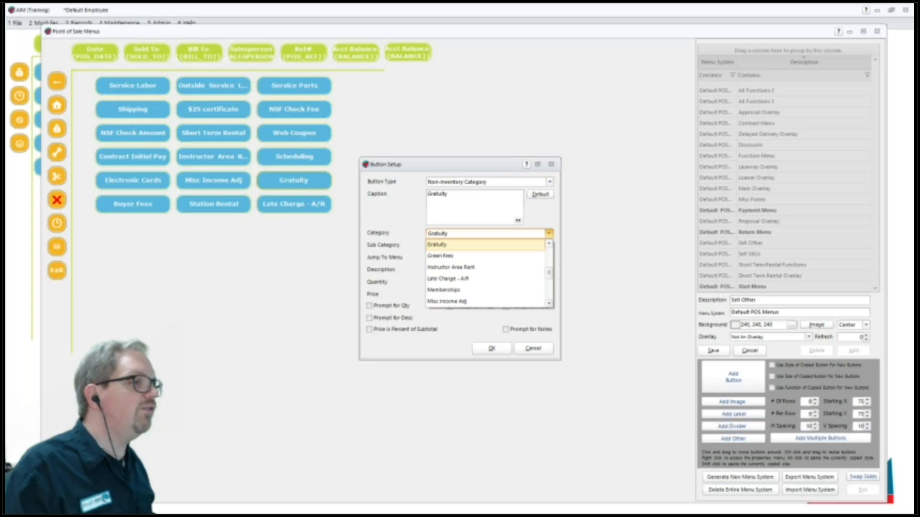
pyautogui.scroll(1, 486, 273)
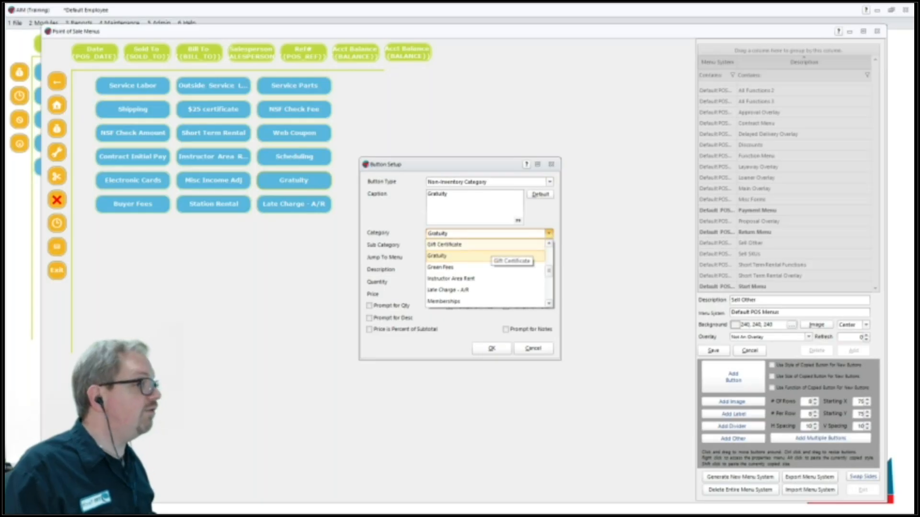
pyautogui.click(487, 245)
pyautogui.click(548, 246)
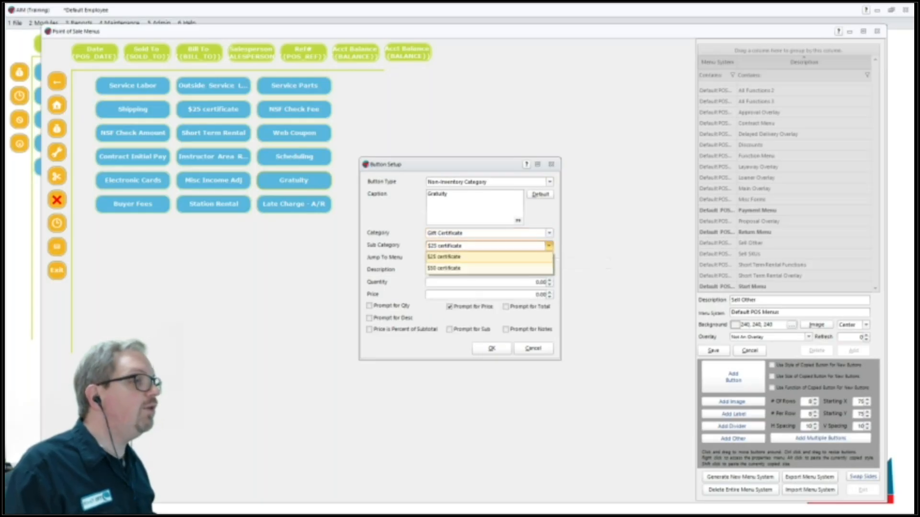
pyautogui.click(445, 268)
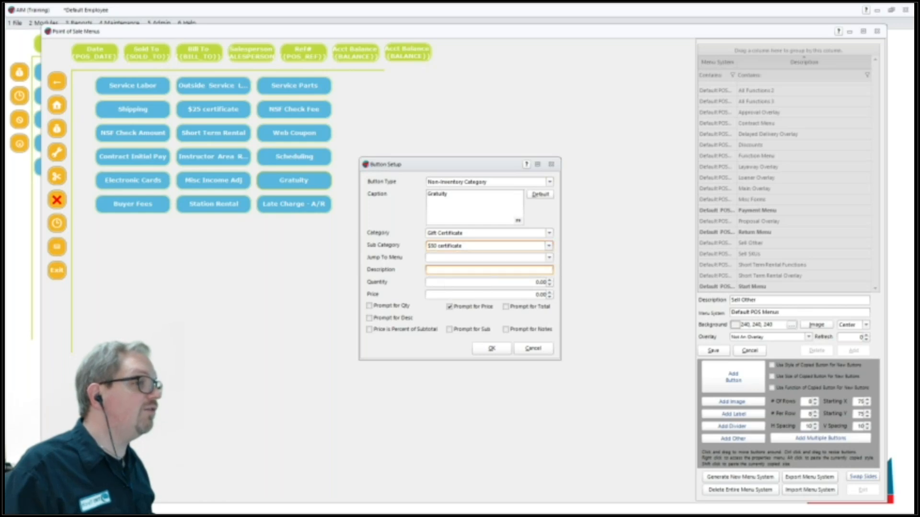
pyautogui.click(541, 194)
pyautogui.moveTo(463, 194); pyautogui.dragTo(426, 195)
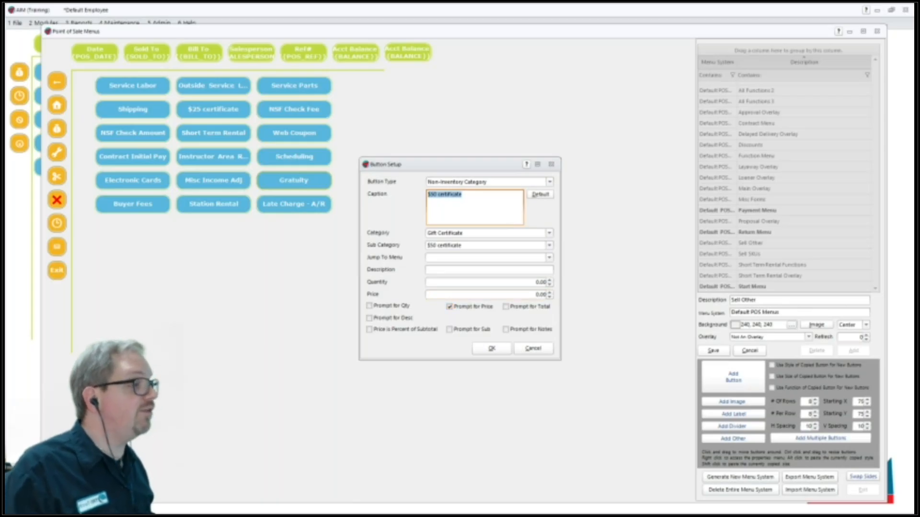
pyautogui.click(449, 306)
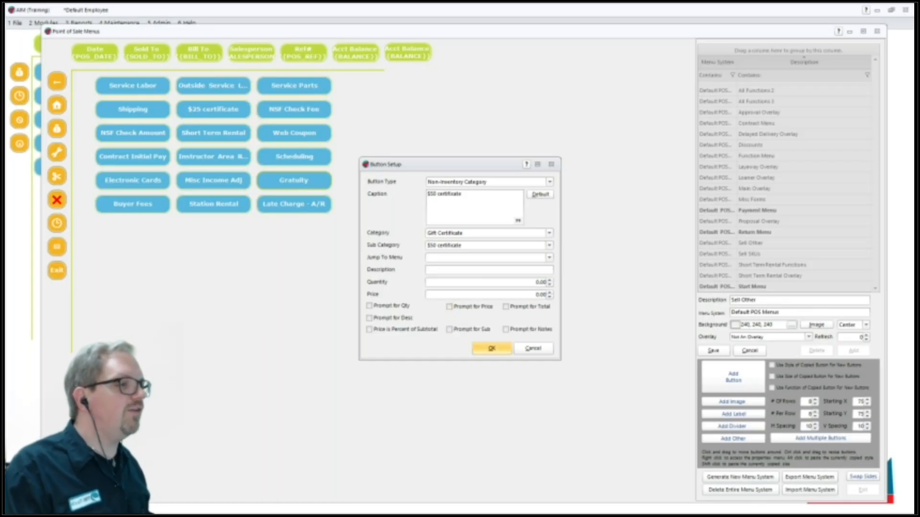
pyautogui.click(491, 349)
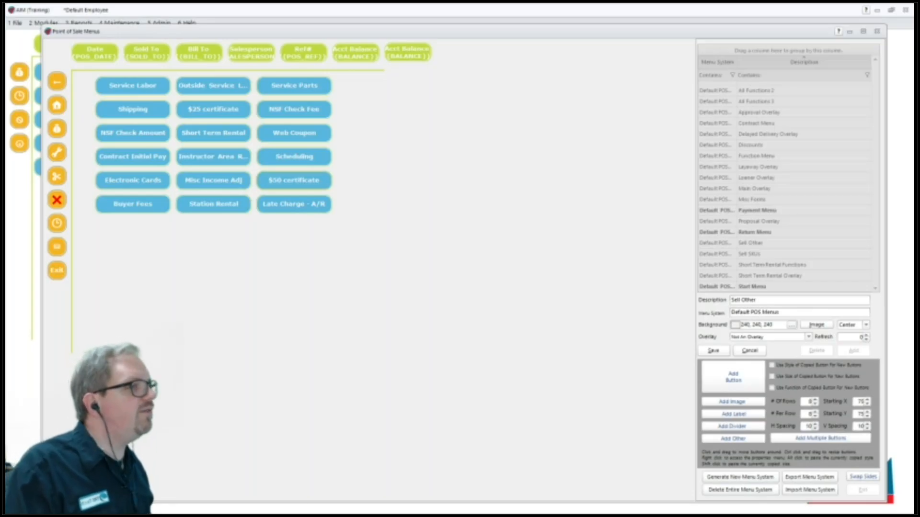
# Swap the $50 certificate and NSF Check Fee buttons so the $50 certificate sits beside the $25 certificate.
pyautogui.moveTo(294, 110); pyautogui.dragTo(382, 116)
pyautogui.moveTo(293, 181); pyautogui.dragTo(293, 109)
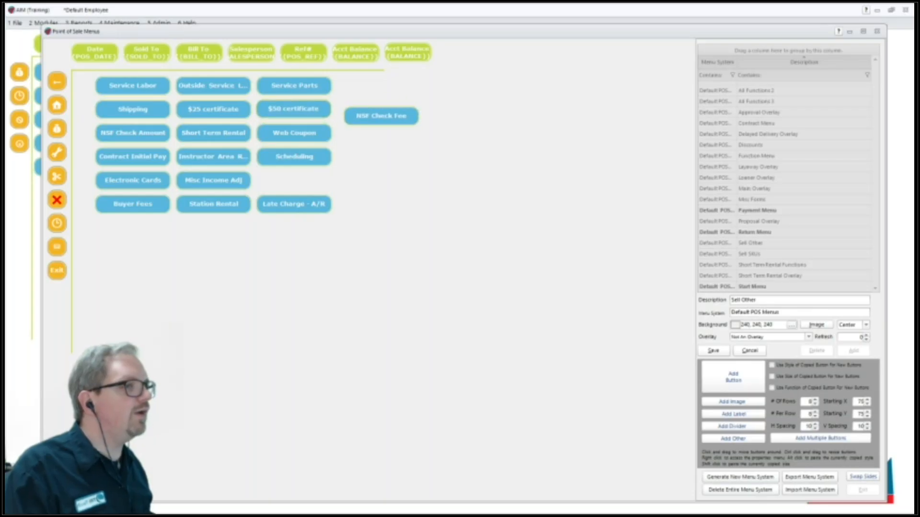
pyautogui.moveTo(381, 115); pyautogui.dragTo(294, 181)
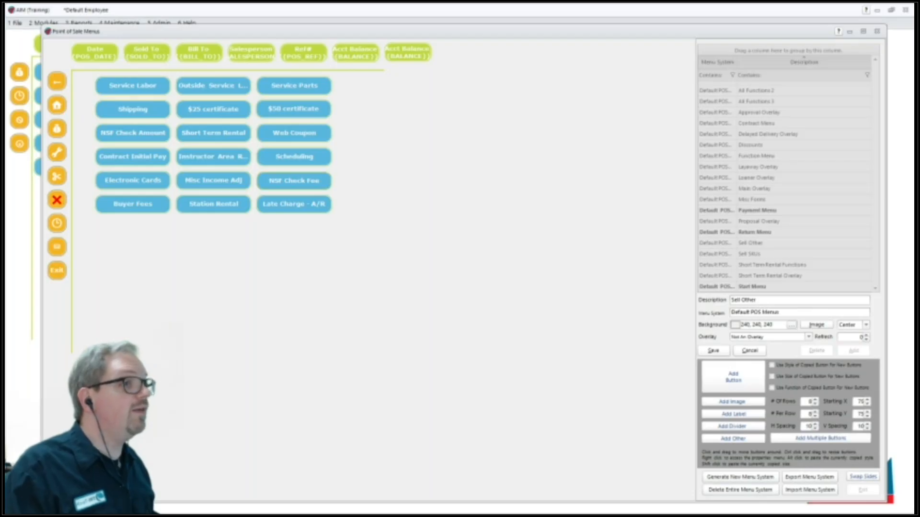
# Compare the $50 certificate button's position with its neighbouring buttons and set its top position to 130.
pyautogui.rightClick(286, 110)
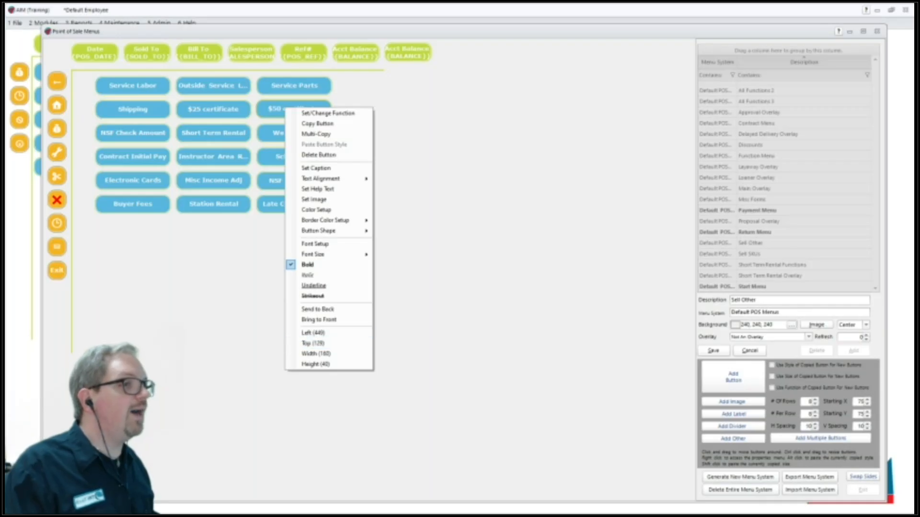
pyautogui.rightClick(226, 106)
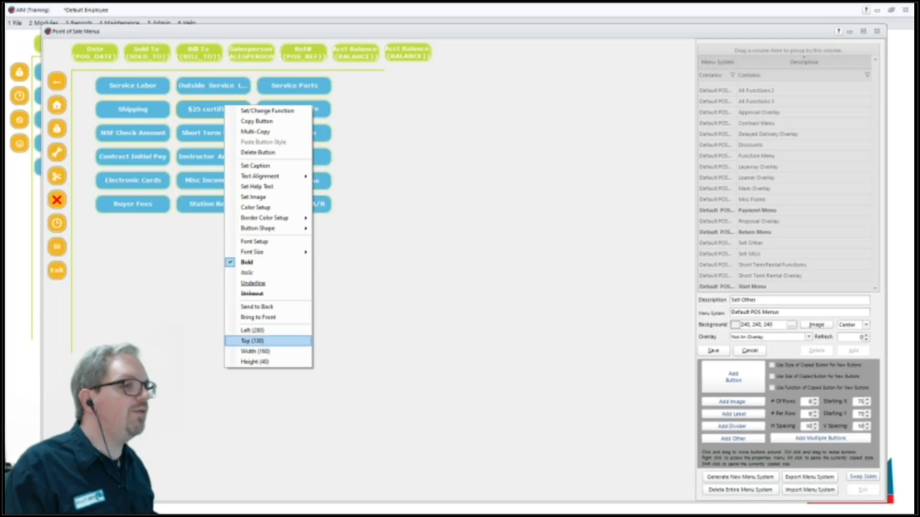
pyautogui.rightClick(276, 89)
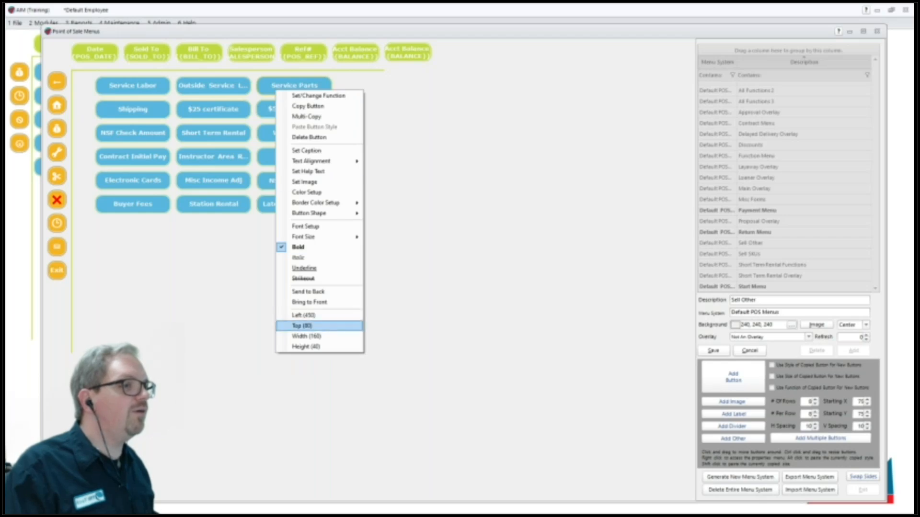
pyautogui.press('Escape')
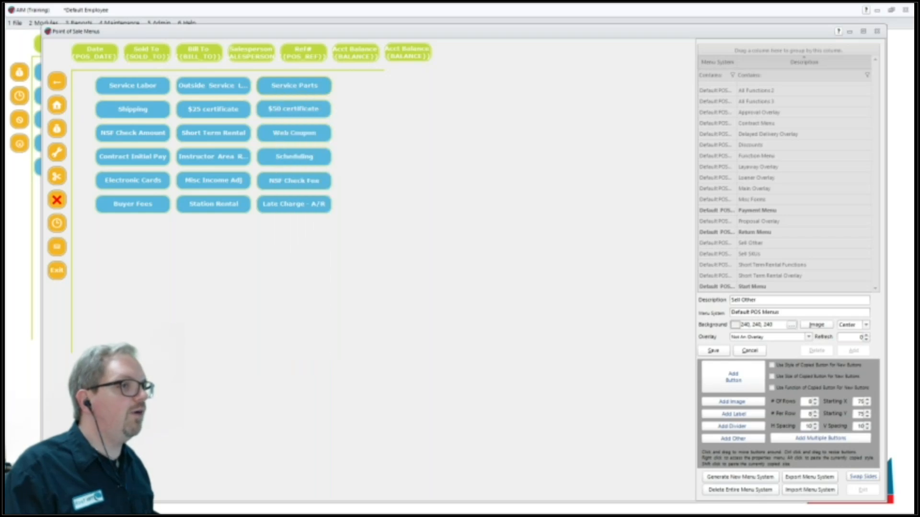
pyautogui.rightClick(289, 107)
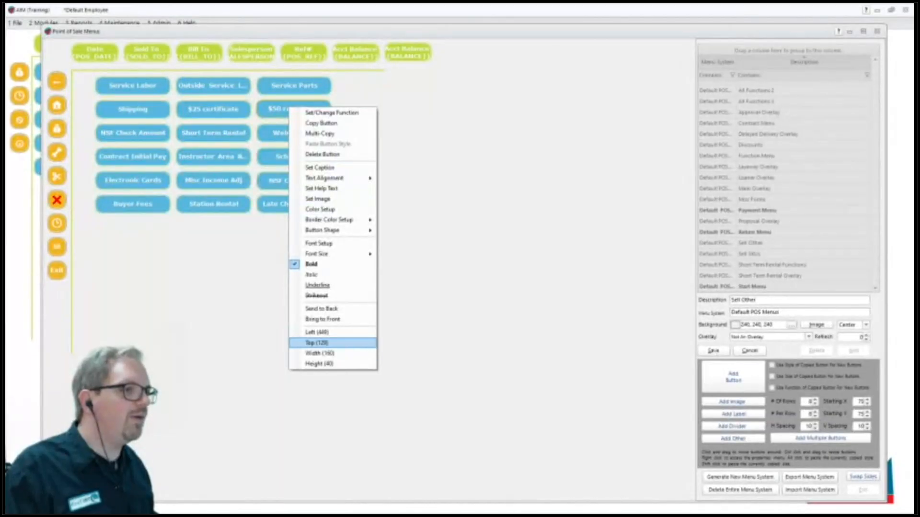
pyautogui.click(317, 343)
pyautogui.write('130')
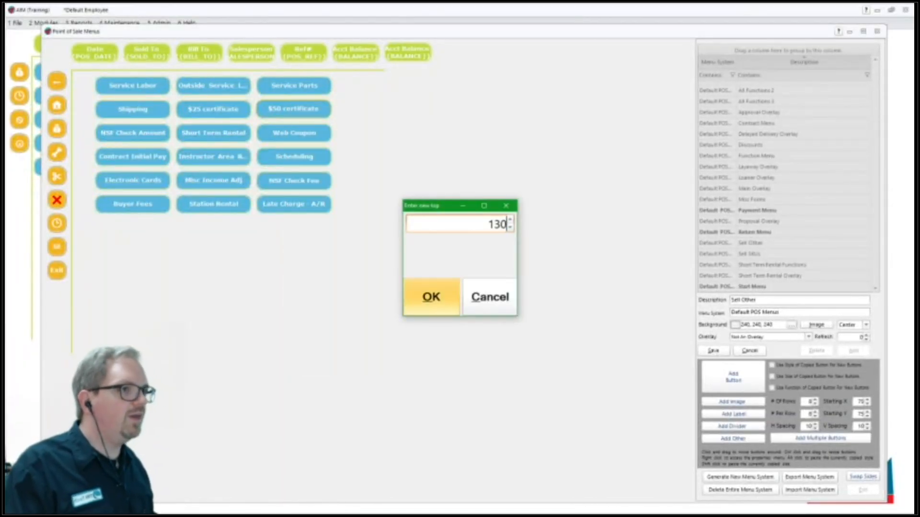
pyautogui.press('Return')
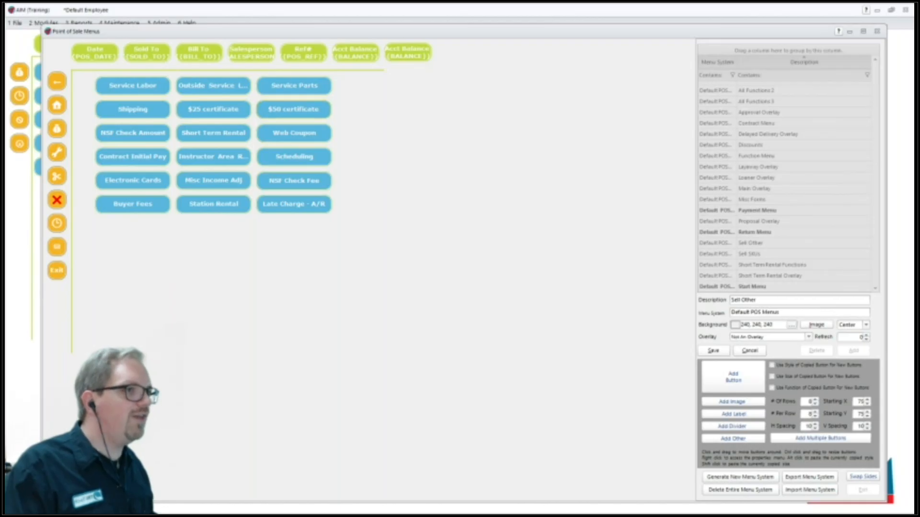
# Set the $50 certificate button's left position to 450, matching the Service Parts button above it.
pyautogui.rightClick(277, 88)
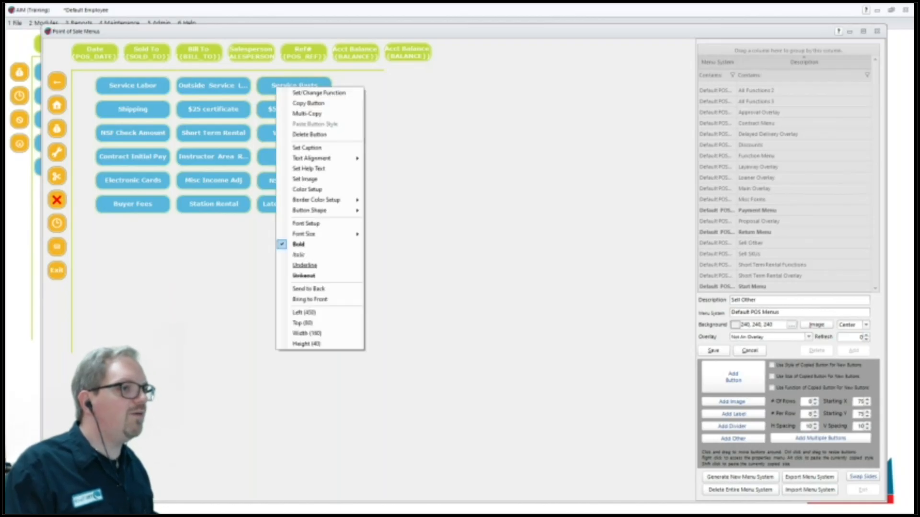
pyautogui.rightClick(267, 112)
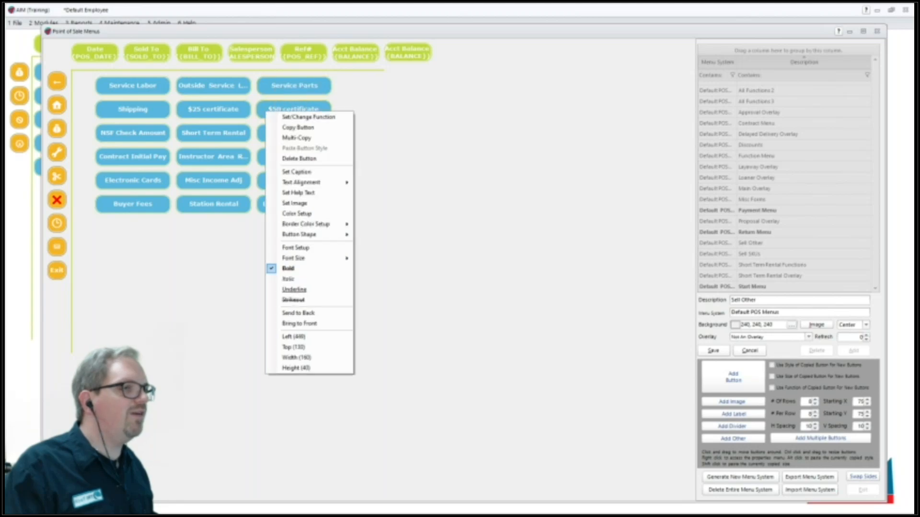
pyautogui.press('Return')
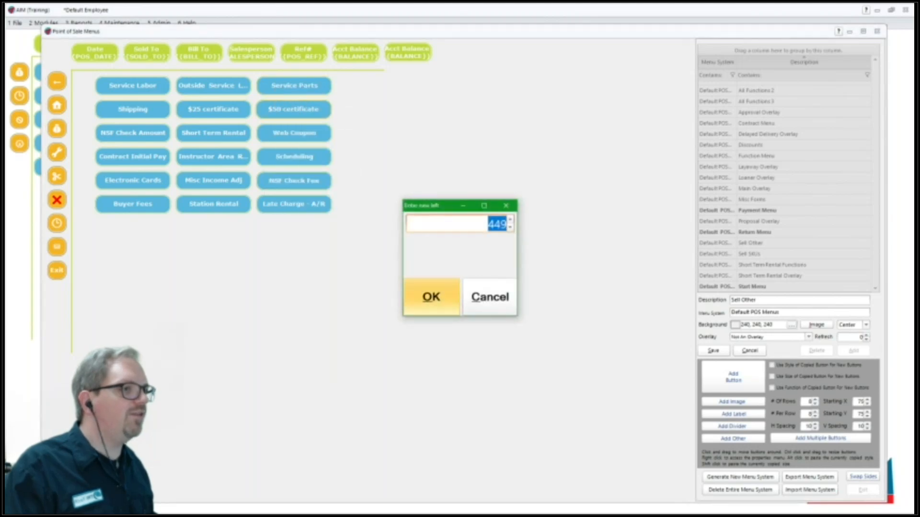
pyautogui.write('450')
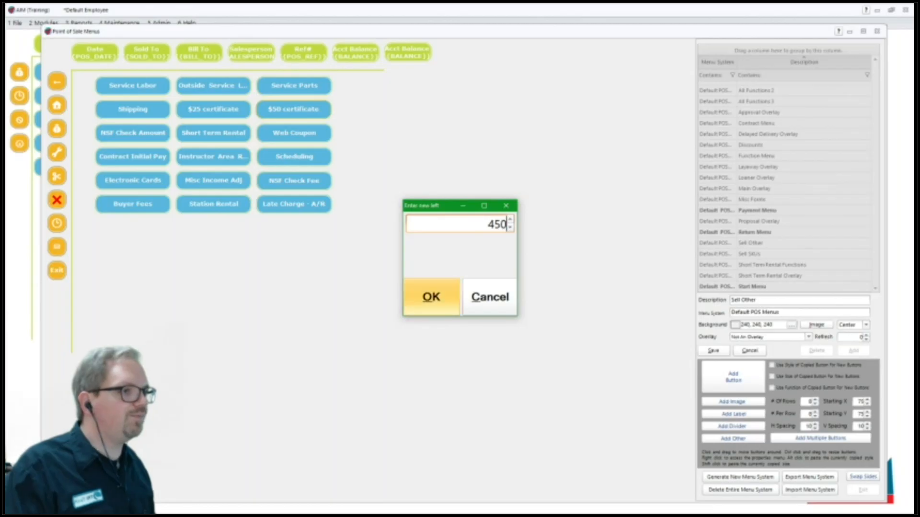
pyautogui.click(431, 297)
pyautogui.rightClick(351, 297)
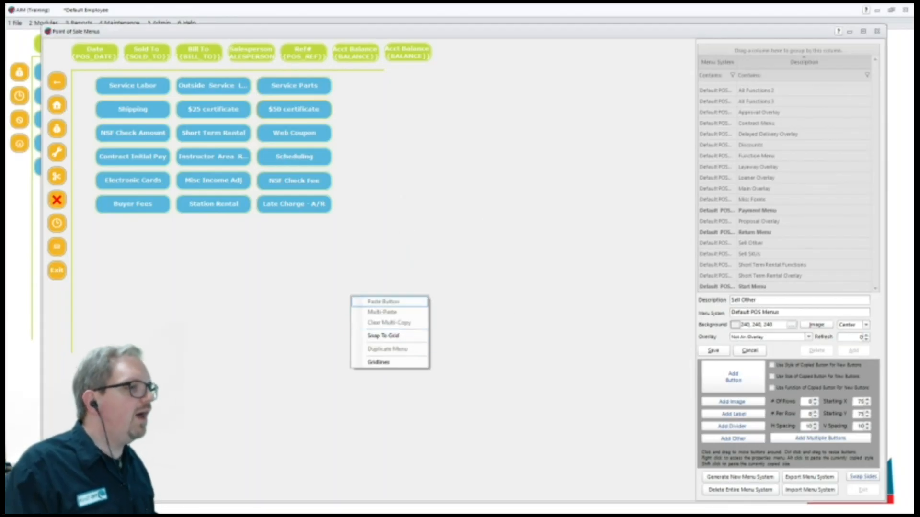
pyautogui.press('Escape')
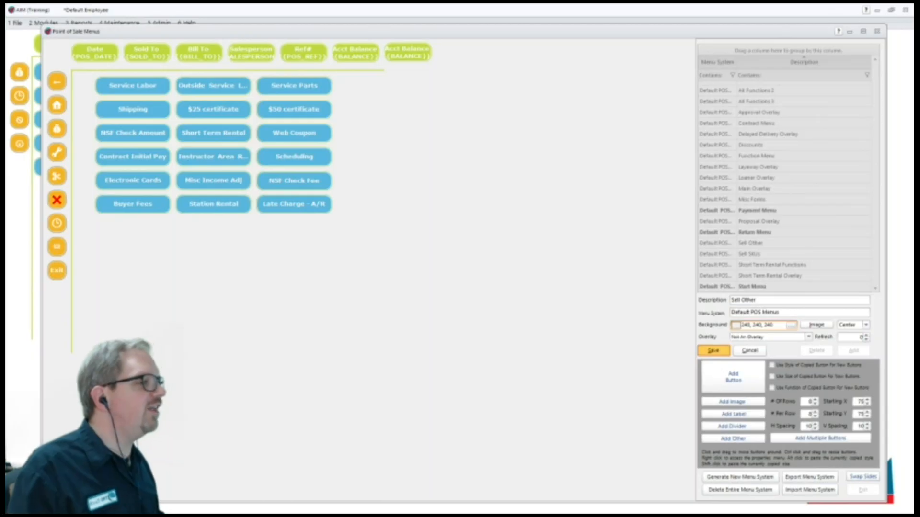
# Save the edited Sell Other menu and leave the menu editor for a new Quick Sale.
pyautogui.click(713, 351)
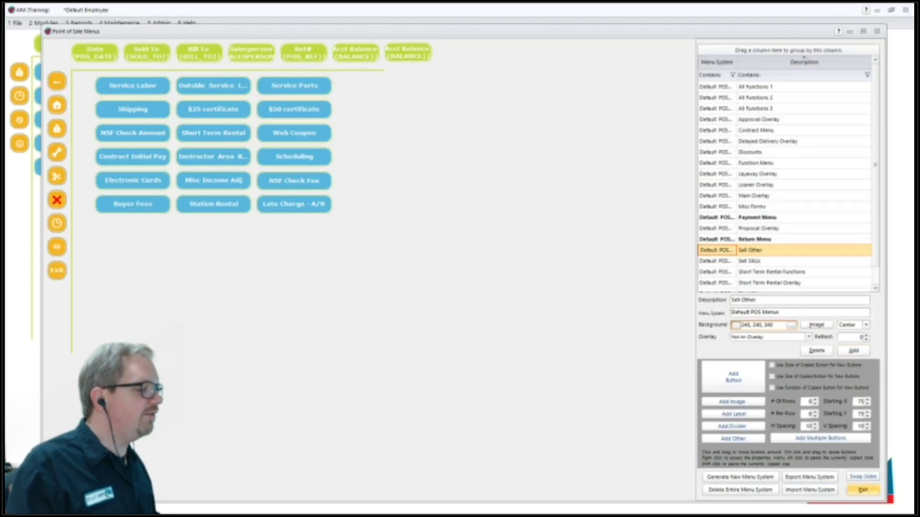
pyautogui.click(863, 489)
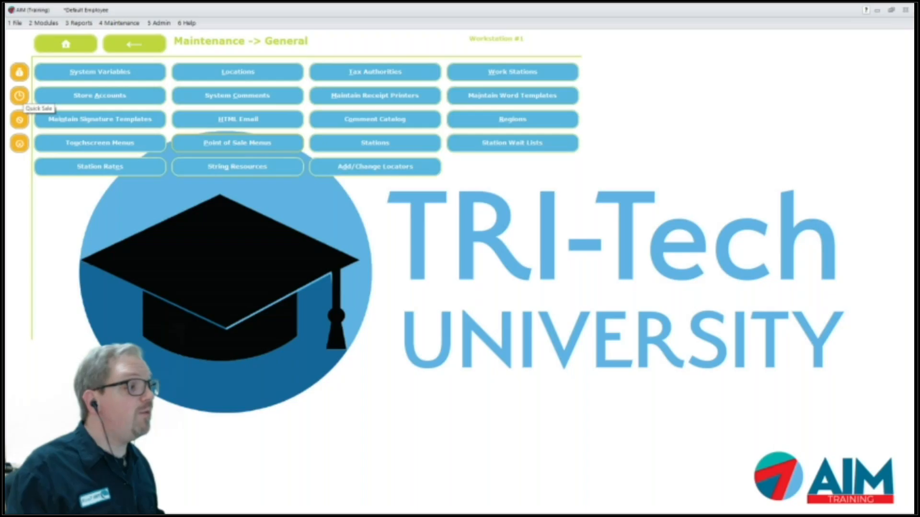
pyautogui.click(19, 95)
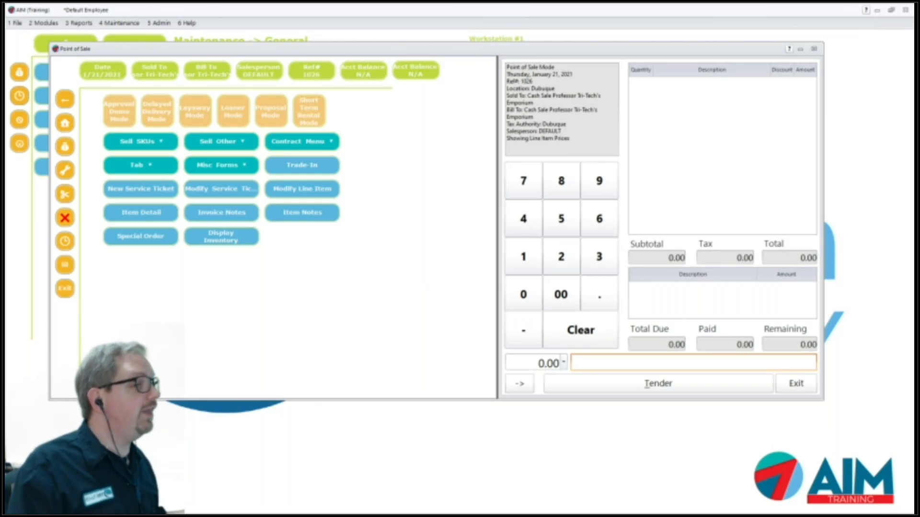
# Add one $25 certificate and one $50 certificate to the sale from the Sell Other menu.
pyautogui.click(221, 142)
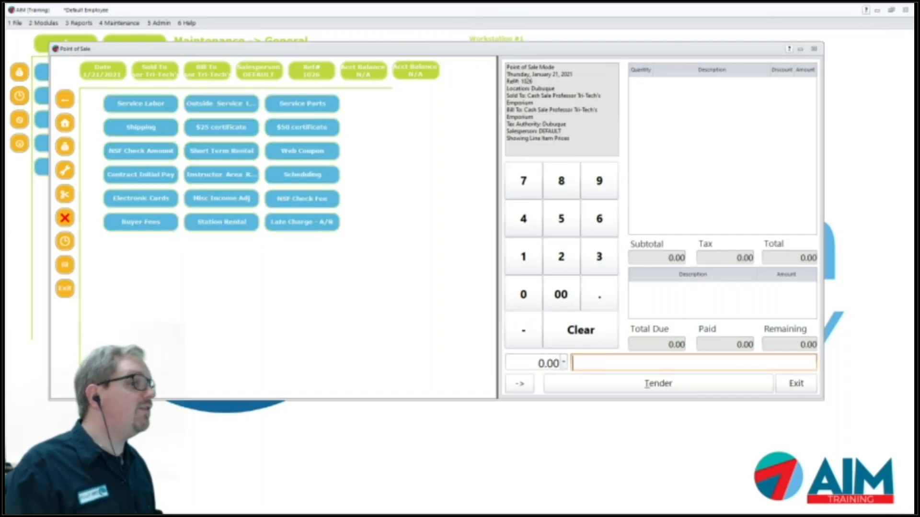
pyautogui.click(221, 127)
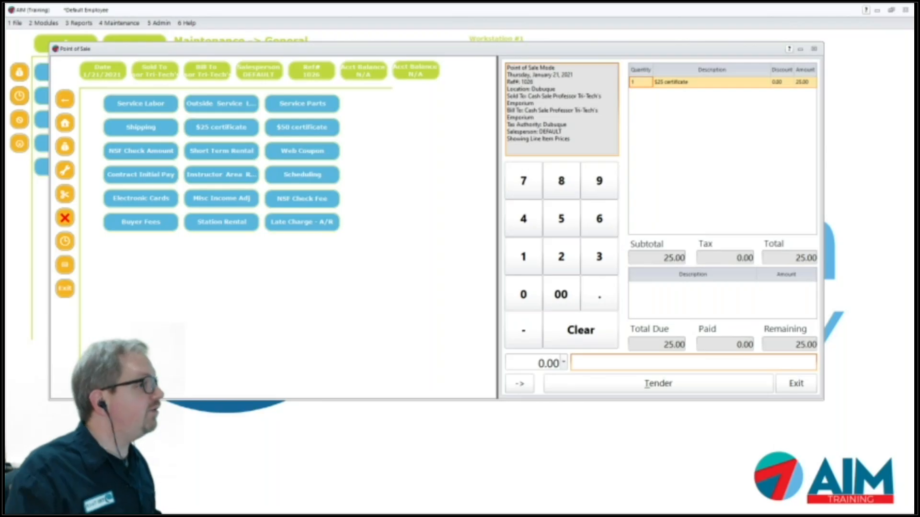
pyautogui.click(302, 127)
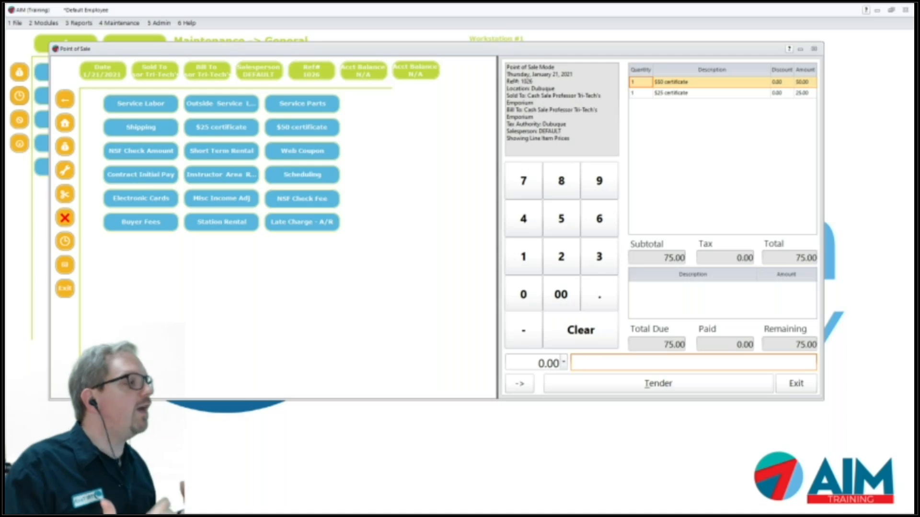
# Add a Service Labor line to the sale with a price of 25.00.
pyautogui.click(140, 103)
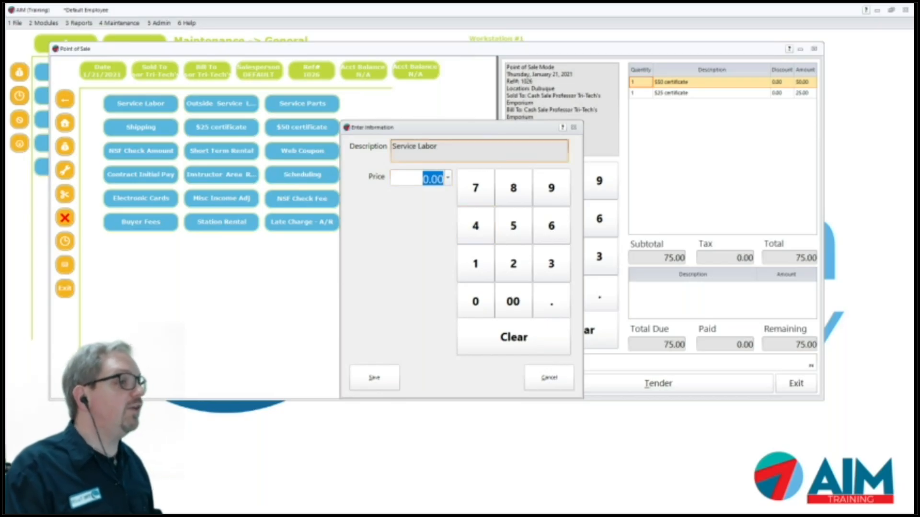
pyautogui.write('25')
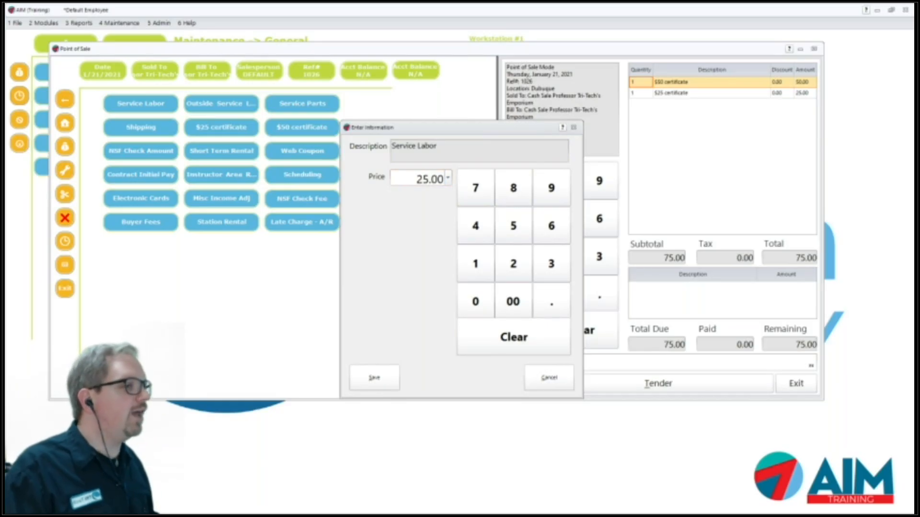
pyautogui.click(375, 377)
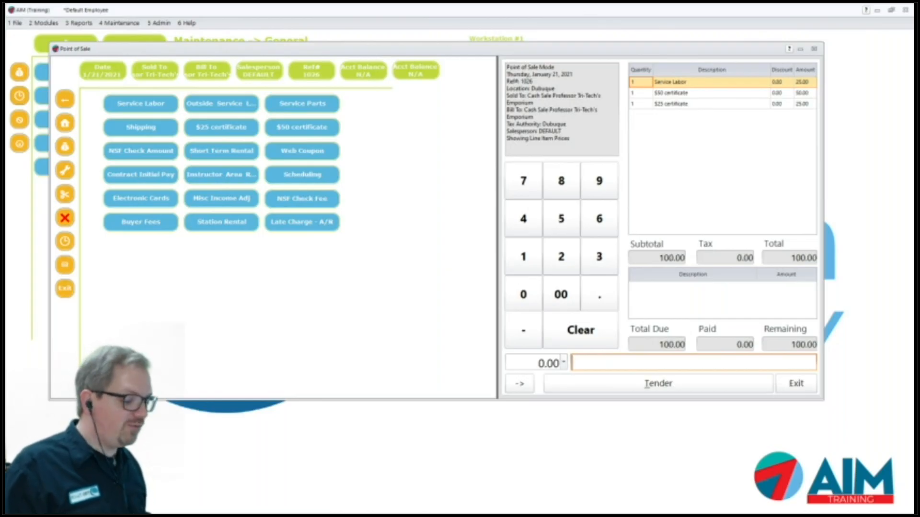
# Try to add Beer from Alcoholic Beverages through the detailed sale view, cancelling its age verification, and abandon the transaction.
pyautogui.hotkey('alt', 't')
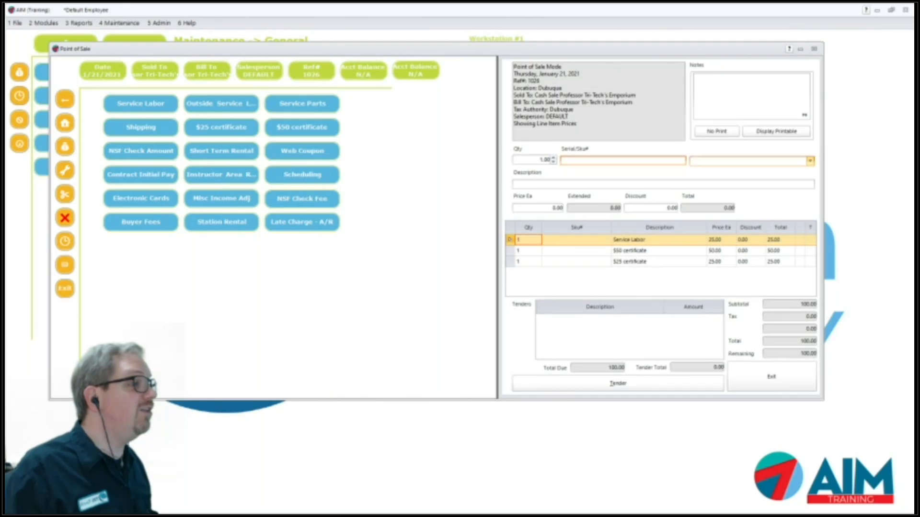
pyautogui.click(810, 160)
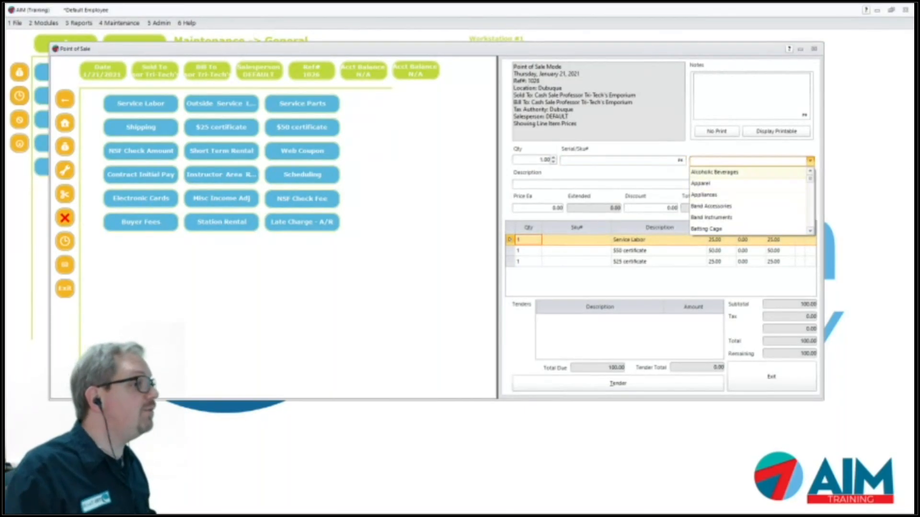
pyautogui.click(729, 173)
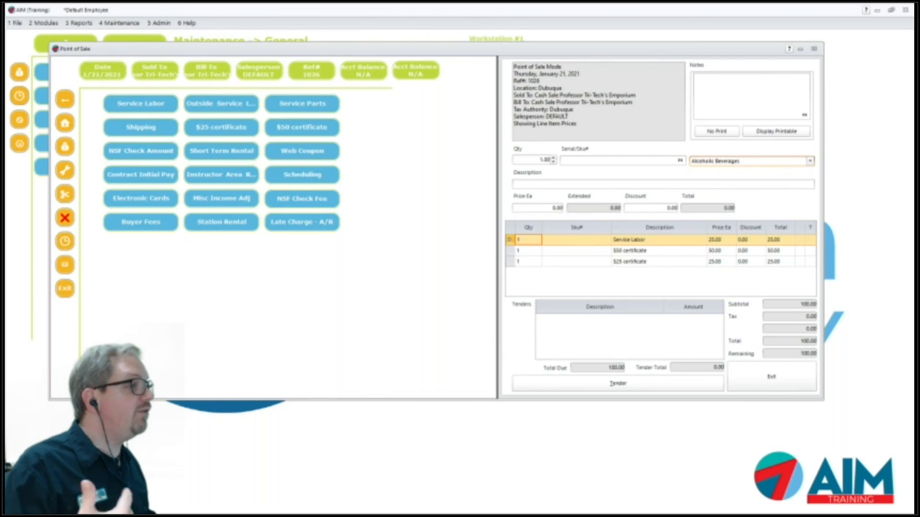
pyautogui.press('Tab')
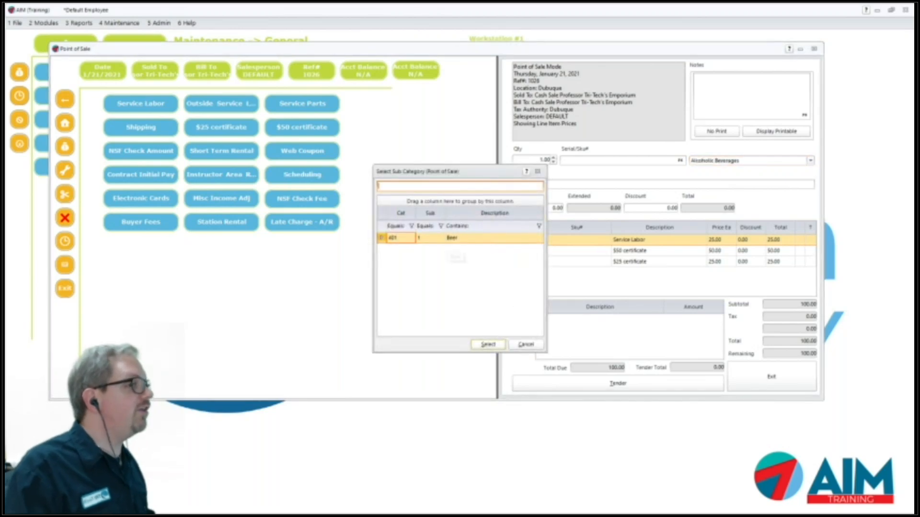
pyautogui.click(487, 344)
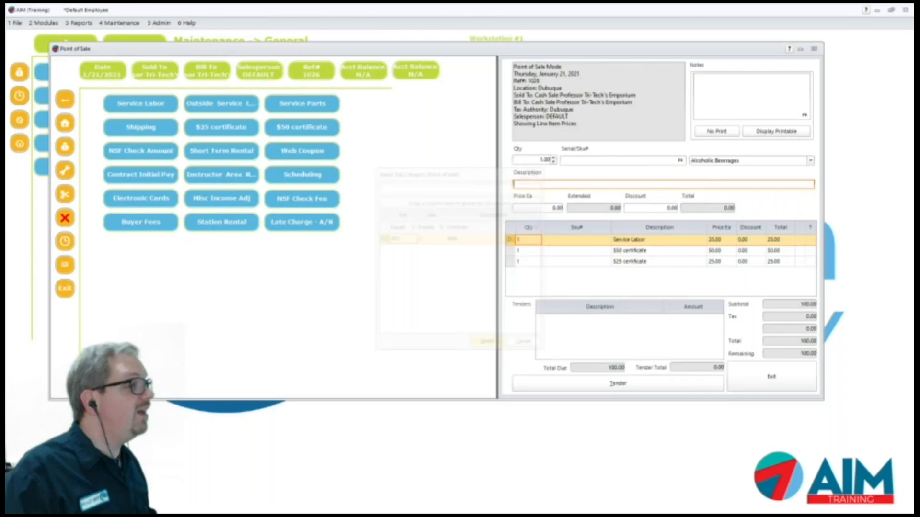
pyautogui.press('Tab')
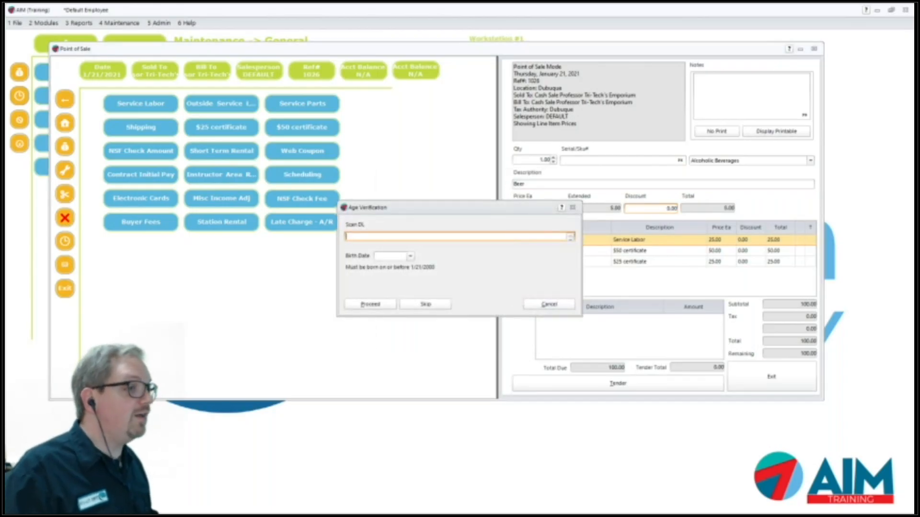
pyautogui.click(549, 304)
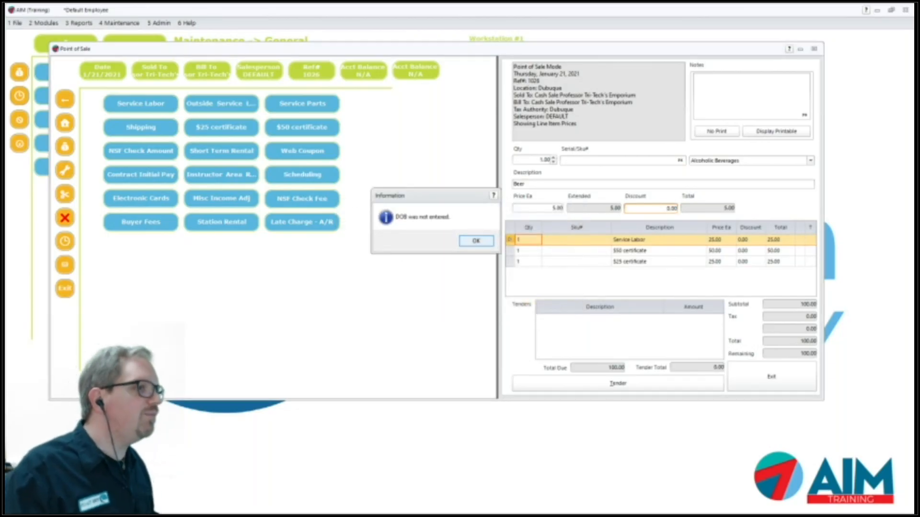
pyautogui.press('Return')
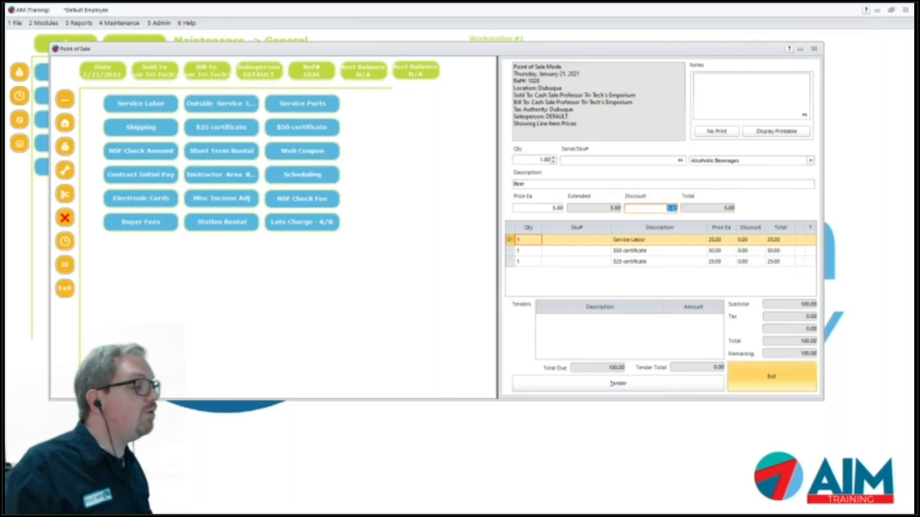
pyautogui.click(771, 377)
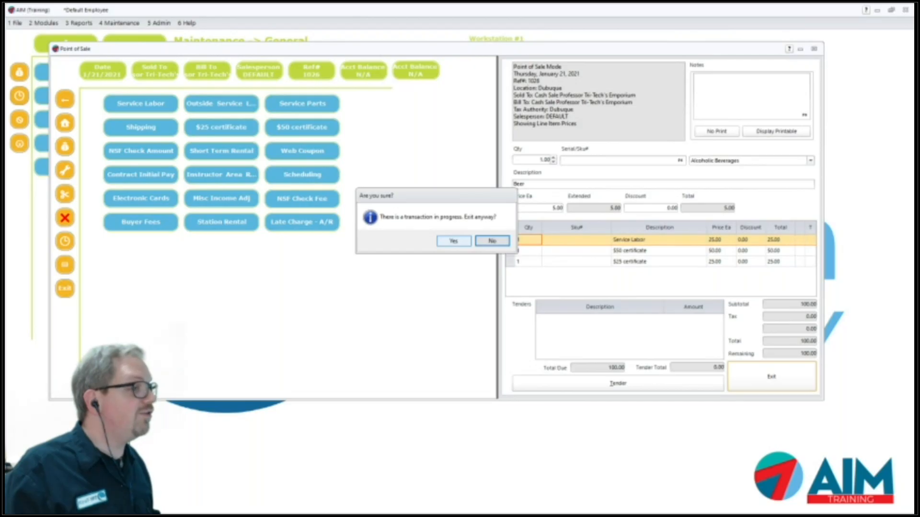
pyautogui.click(453, 241)
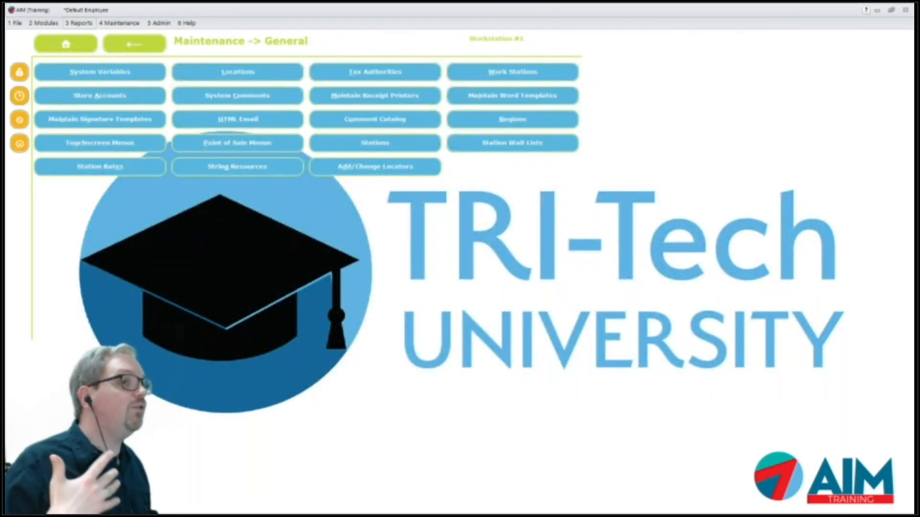
# Open the Sold Inventory by Category report from the sold inventory reports.
pyautogui.click(66, 44)
pyautogui.click(375, 71)
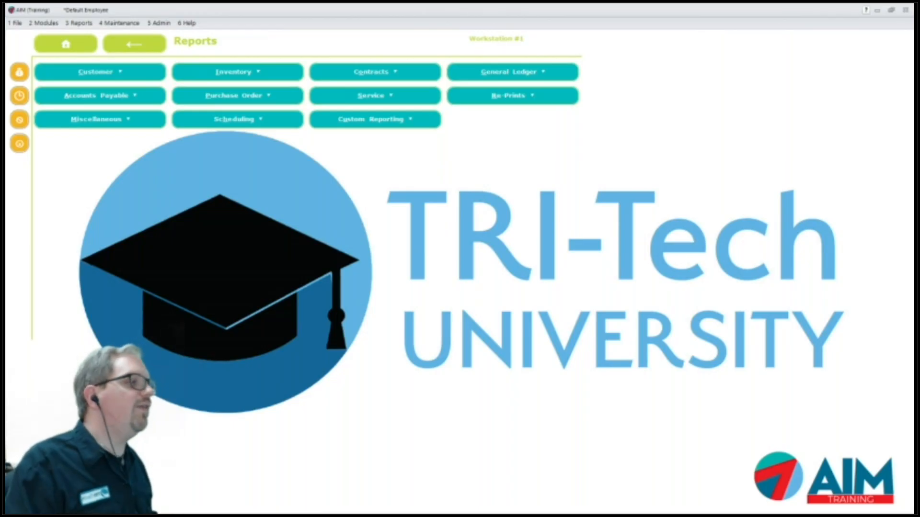
pyautogui.click(237, 72)
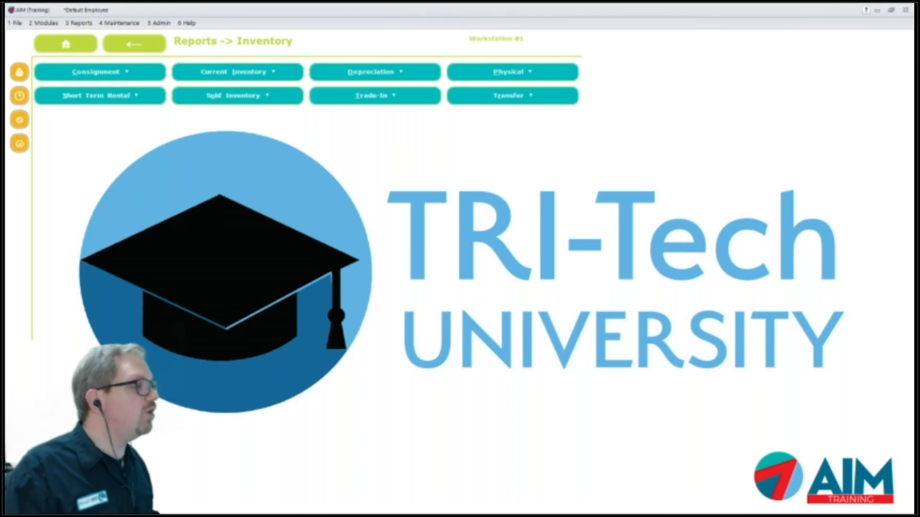
pyautogui.click(237, 96)
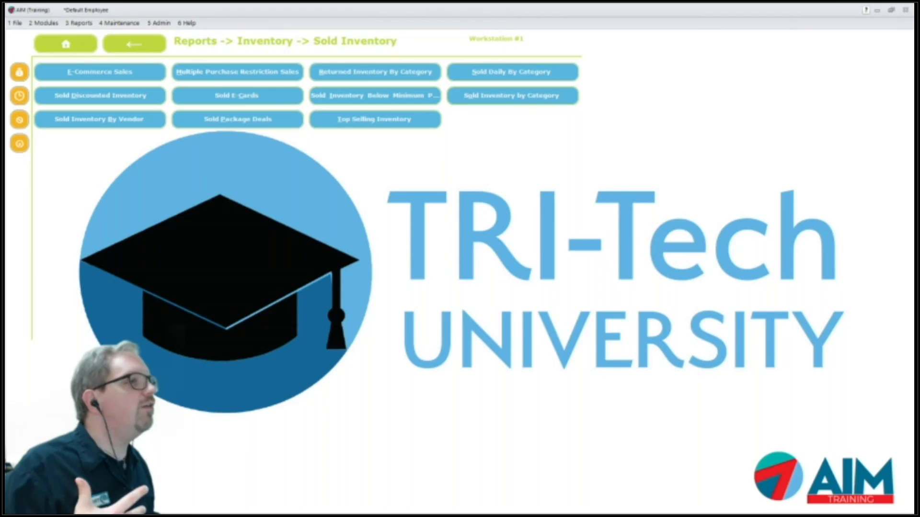
pyautogui.click(490, 100)
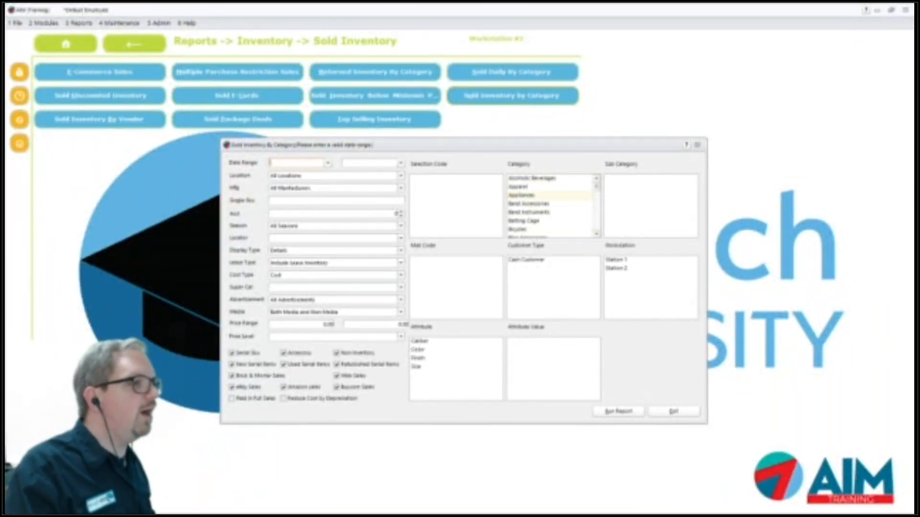
# Look through the report's category list as far as Gift Certificate and toggle the Accessory item type.
pyautogui.scroll(-2, 551, 206)
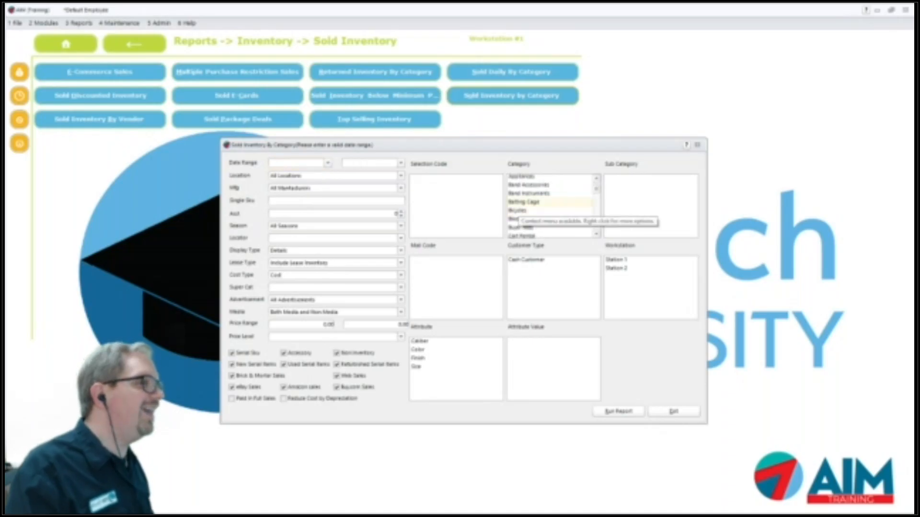
pyautogui.scroll(-4, 599, 242)
pyautogui.scroll(-1, 598, 242)
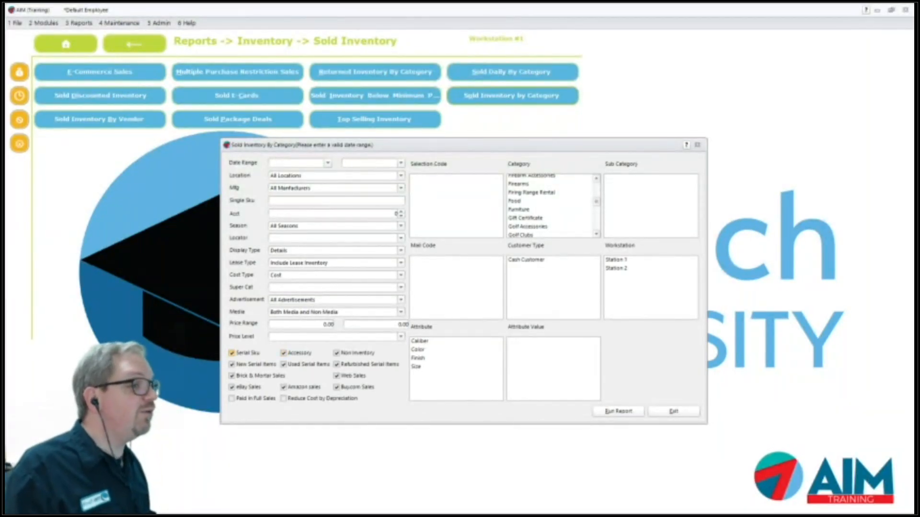
pyautogui.click(284, 353)
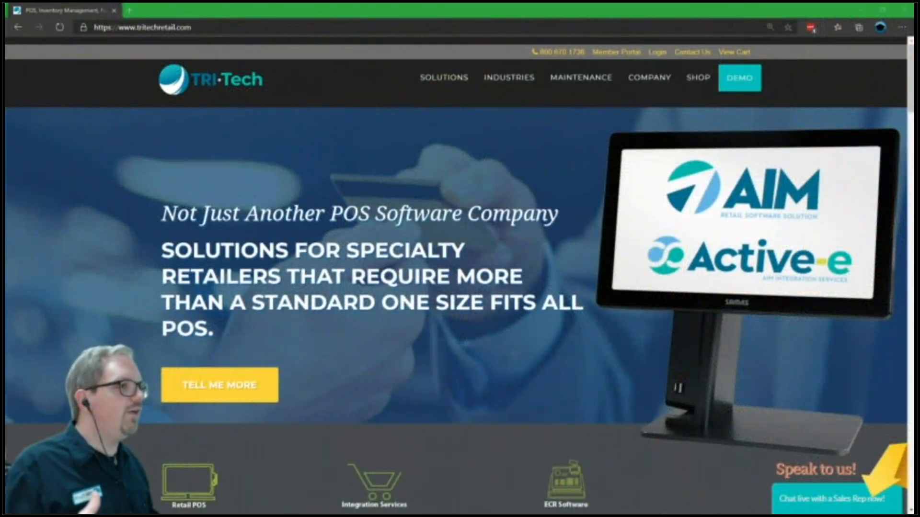
# In the browser, log in to the Tri-Tech Member Portal's downloads page and open the latest v12 online webinars.
pyautogui.click(616, 52)
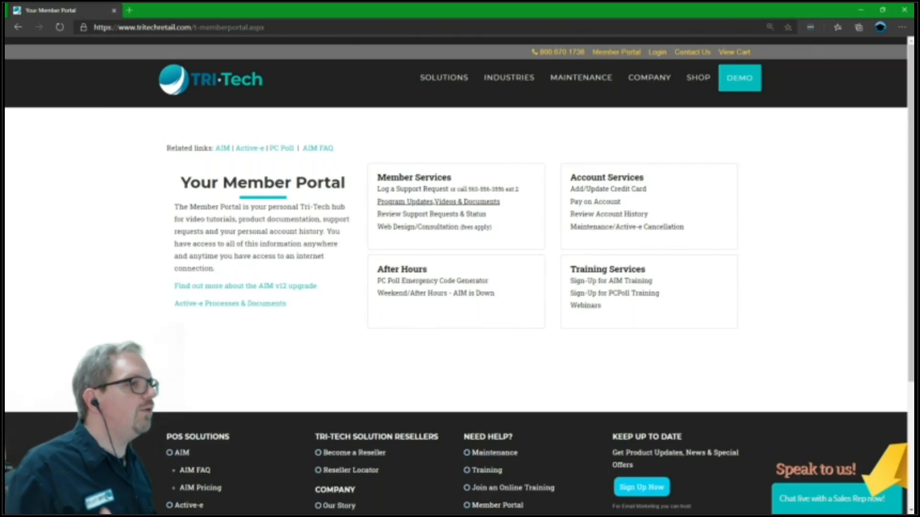
pyautogui.click(438, 201)
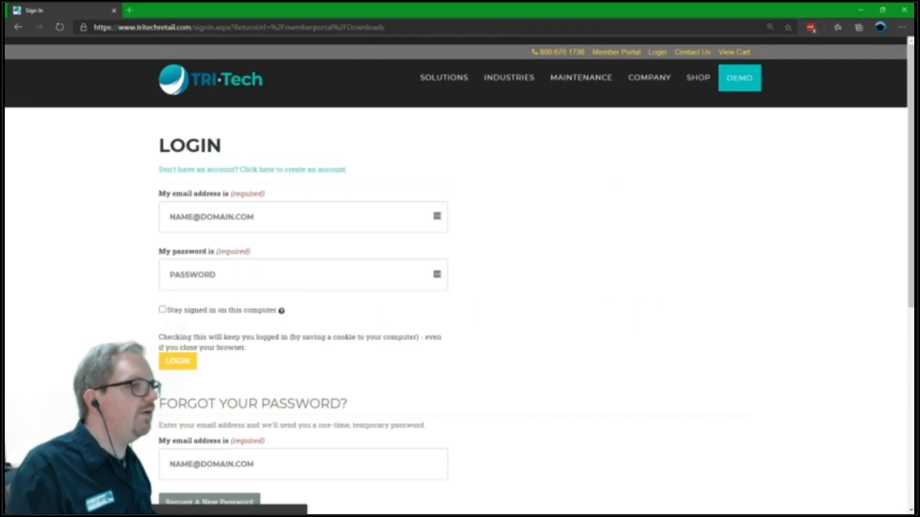
pyautogui.click(178, 361)
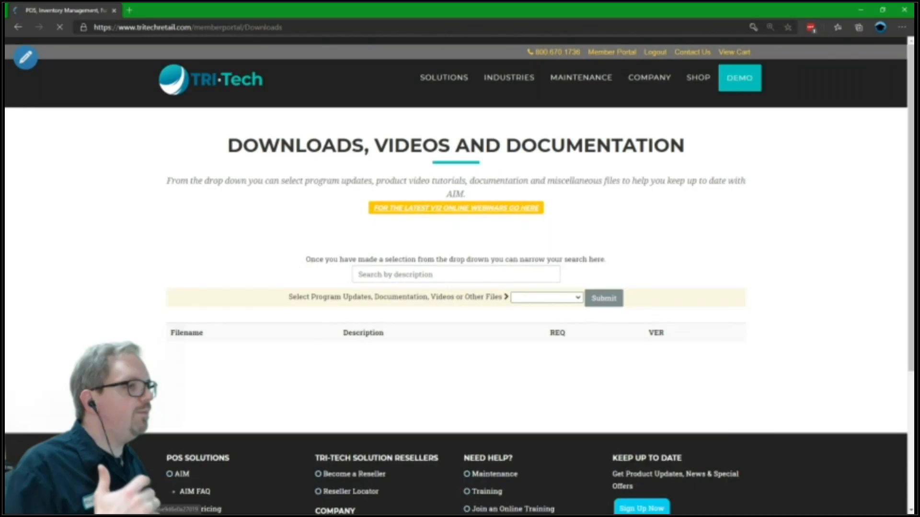
pyautogui.click(456, 208)
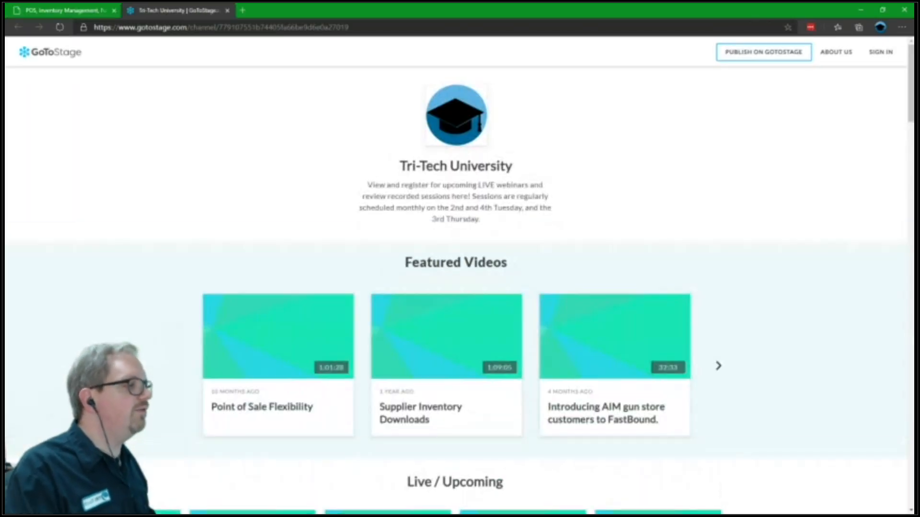
# Examine the Tri-Tech University channel's session schedule, live and upcoming webinars, and beginner videos.
pyautogui.scroll(-6, 460, 276)
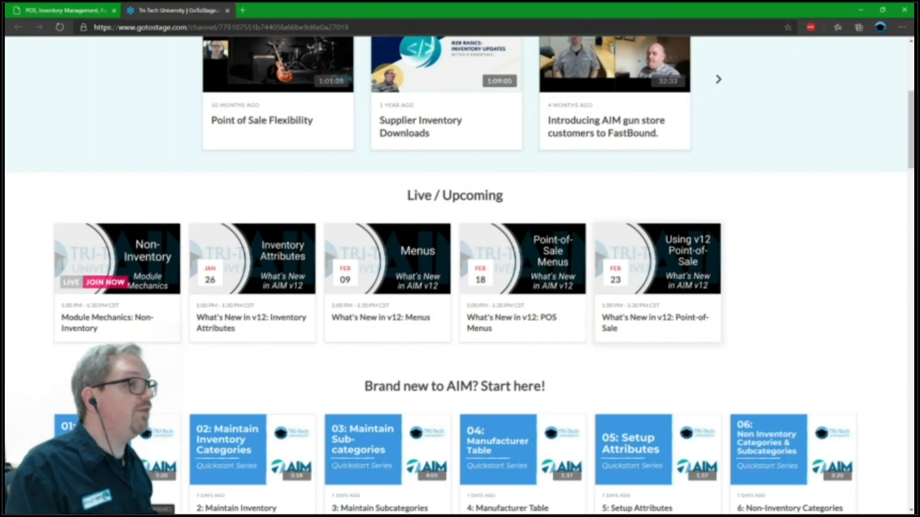
pyautogui.scroll(6, 460, 269)
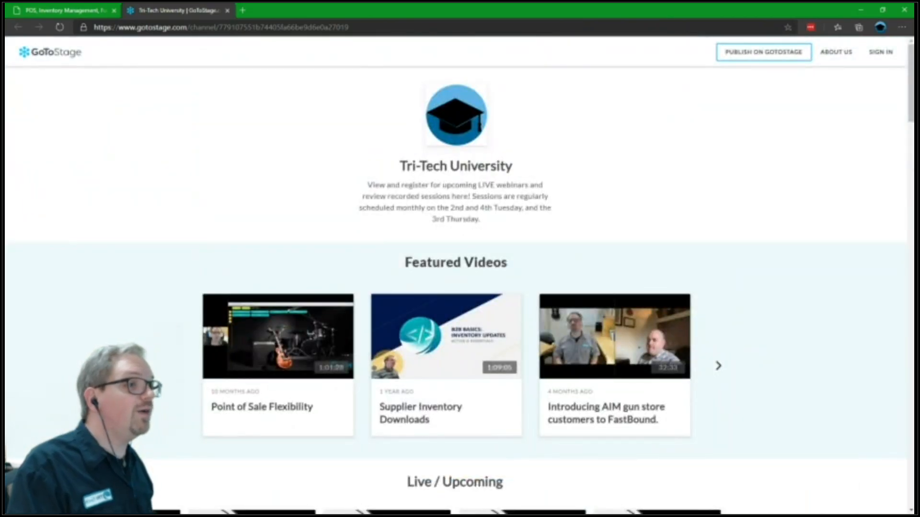
pyautogui.moveTo(449, 208); pyautogui.dragTo(484, 222)
pyautogui.click(483, 221)
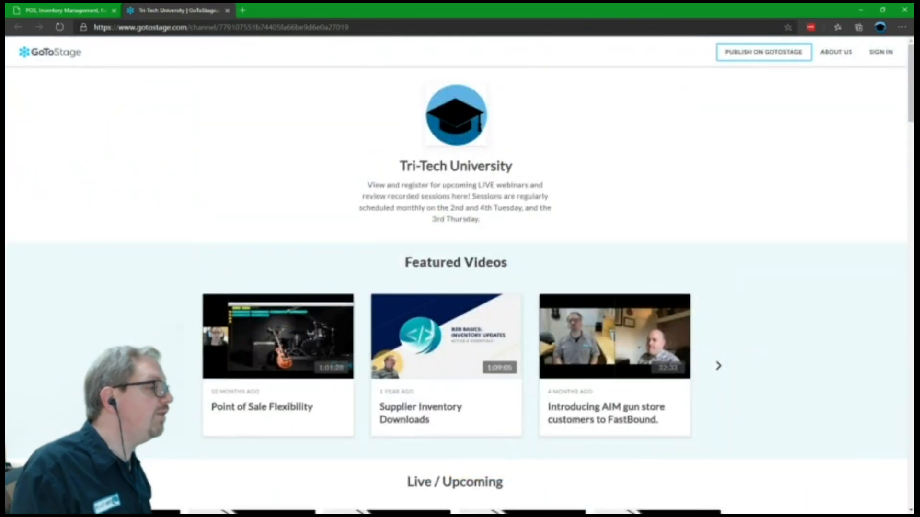
pyautogui.scroll(-5, 460, 275)
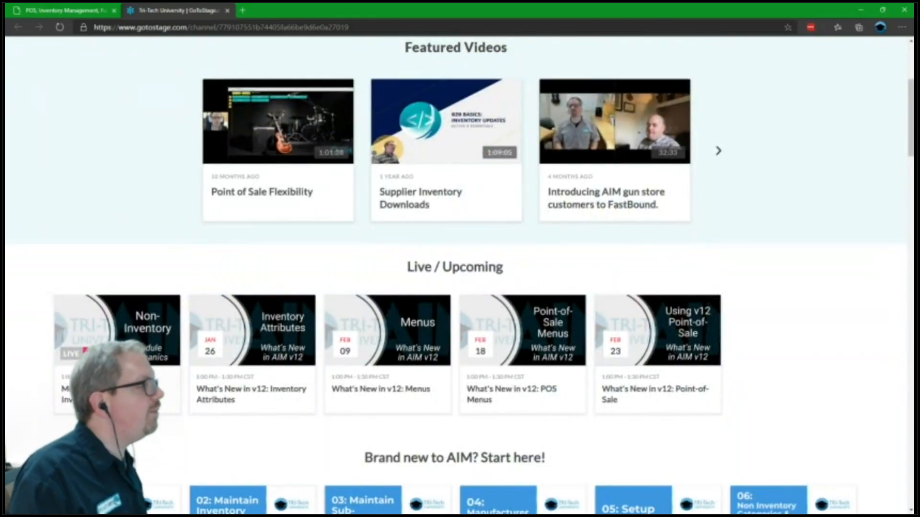